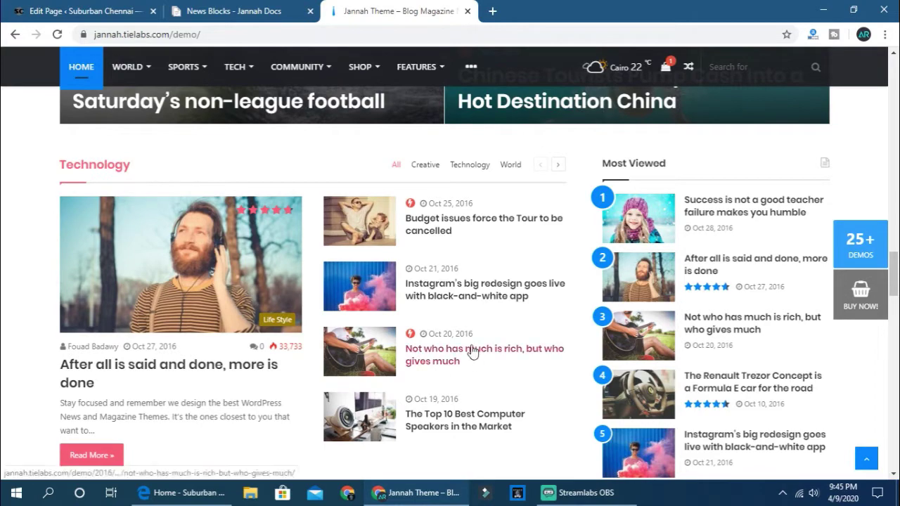
# Return to the page being edited and choose the Block #2 layout for the new block
pyautogui.click(29, 14)
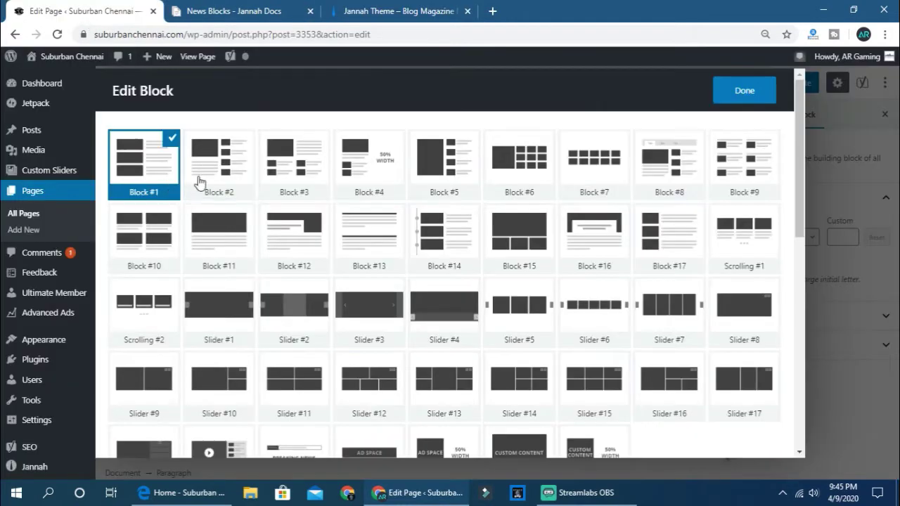
pyautogui.click(223, 176)
pyautogui.scroll(-4, 351, 267)
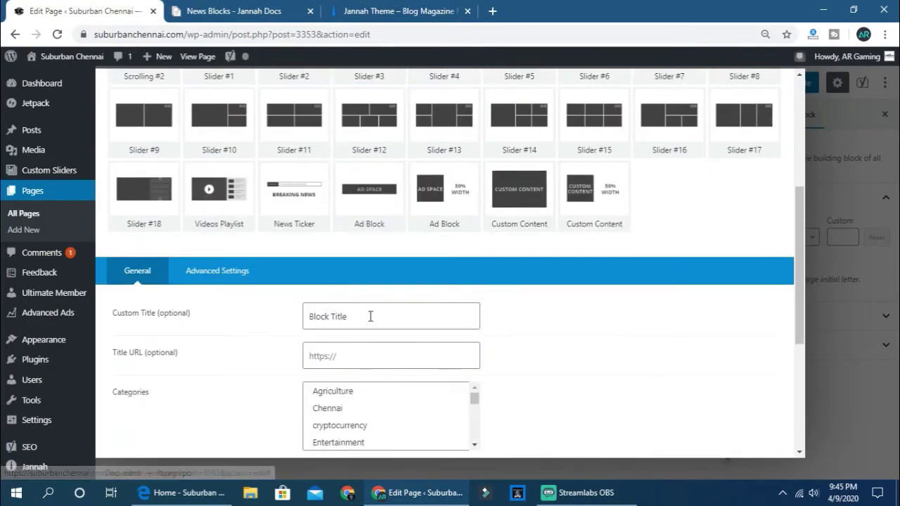
# Assign the Entertainment category to the block and set its custom title to Movies
pyautogui.scroll(-1, 355, 353)
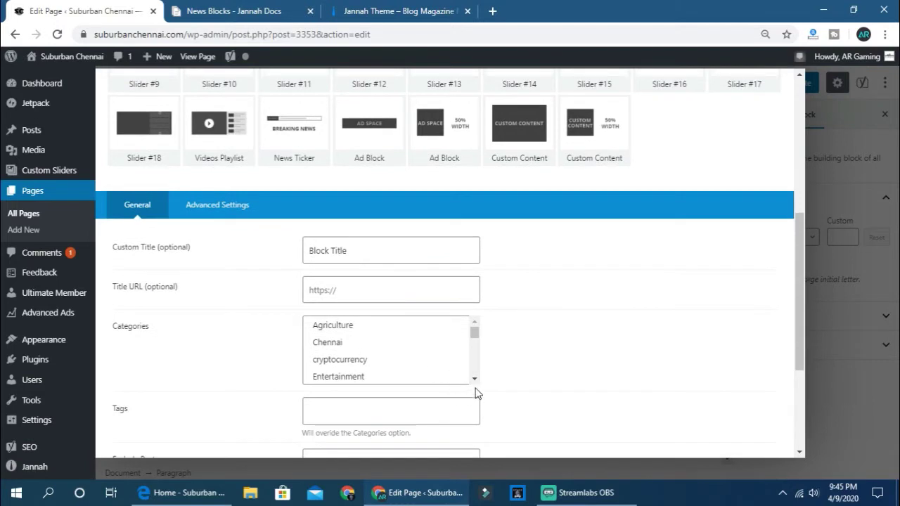
pyautogui.click(474, 379)
pyautogui.click(358, 349)
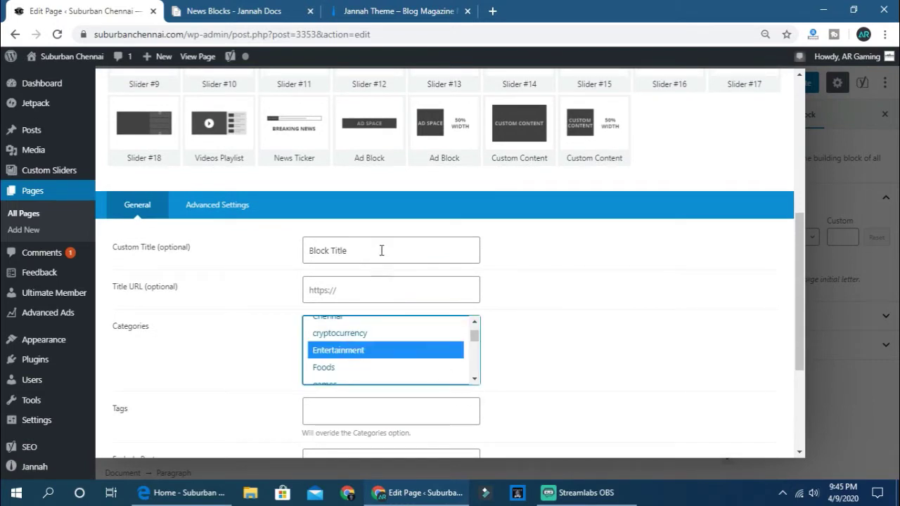
pyautogui.moveTo(381, 250); pyautogui.dragTo(262, 255)
pyautogui.write('Movies')
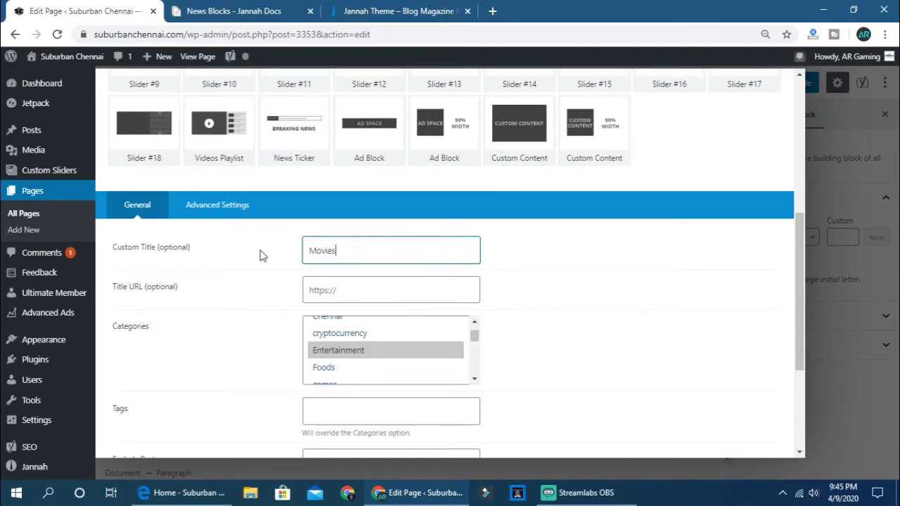
# Set the block's number of posts to show to 14
pyautogui.scroll(-1, 290, 332)
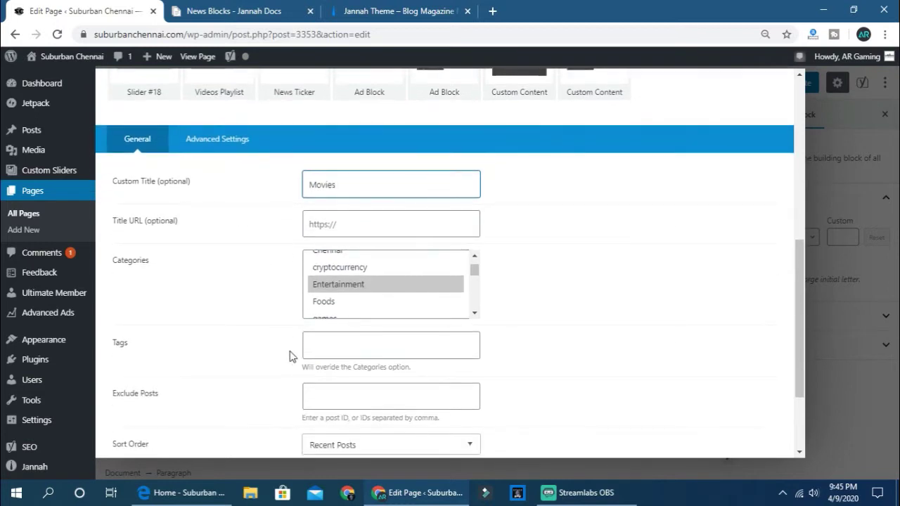
pyautogui.scroll(-2, 290, 357)
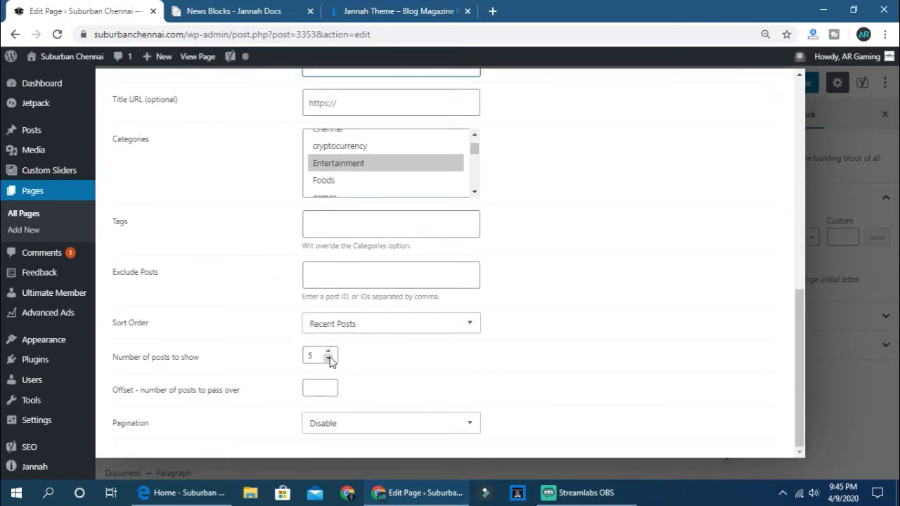
pyautogui.click(328, 352)
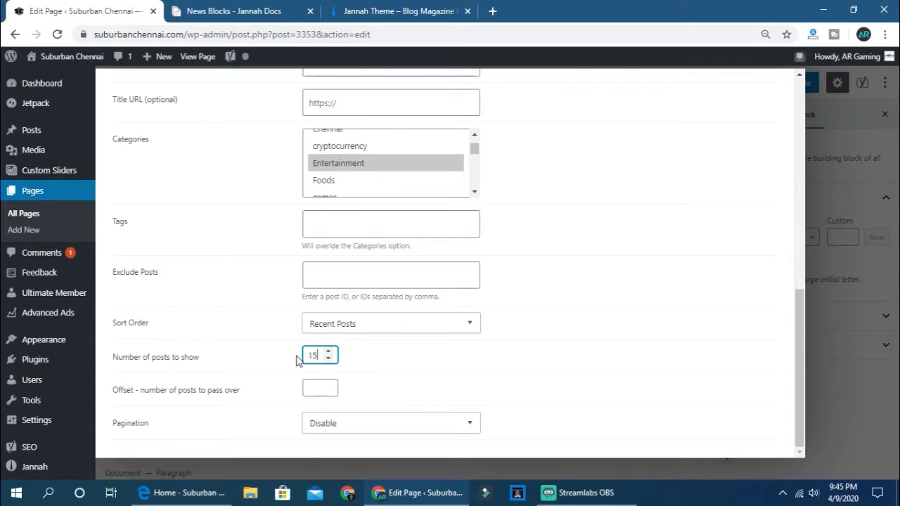
pyautogui.press('BackSpace')
pyautogui.write('4')
# Finish editing the Movies block and update the page
pyautogui.scroll(1, 356, 365)
pyautogui.scroll(-1, 351, 373)
pyautogui.scroll(1, 593, 328)
pyautogui.scroll(1, 593, 329)
pyautogui.scroll(1, 757, 237)
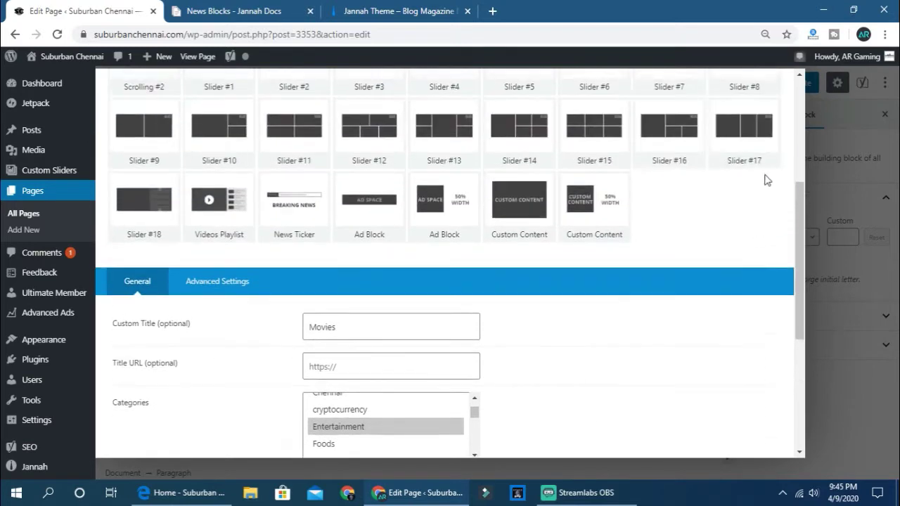
pyautogui.scroll(4, 783, 225)
pyautogui.click(745, 100)
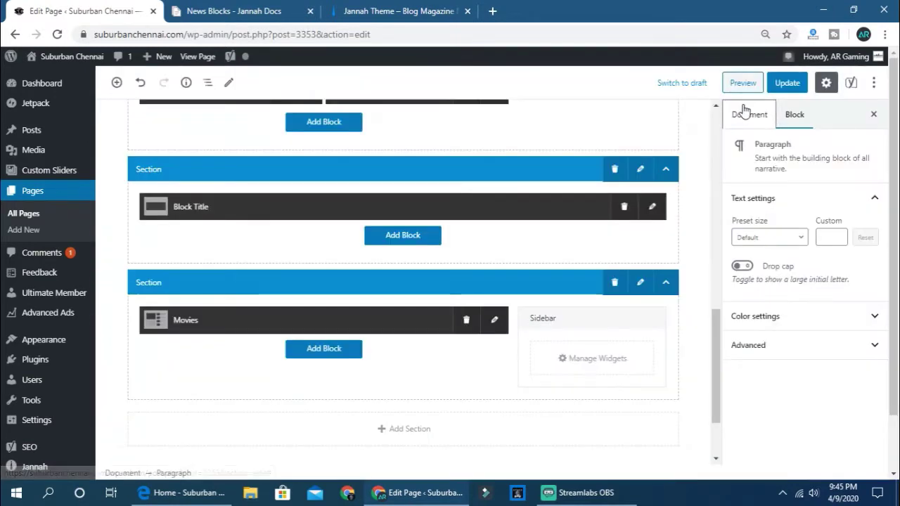
pyautogui.click(785, 84)
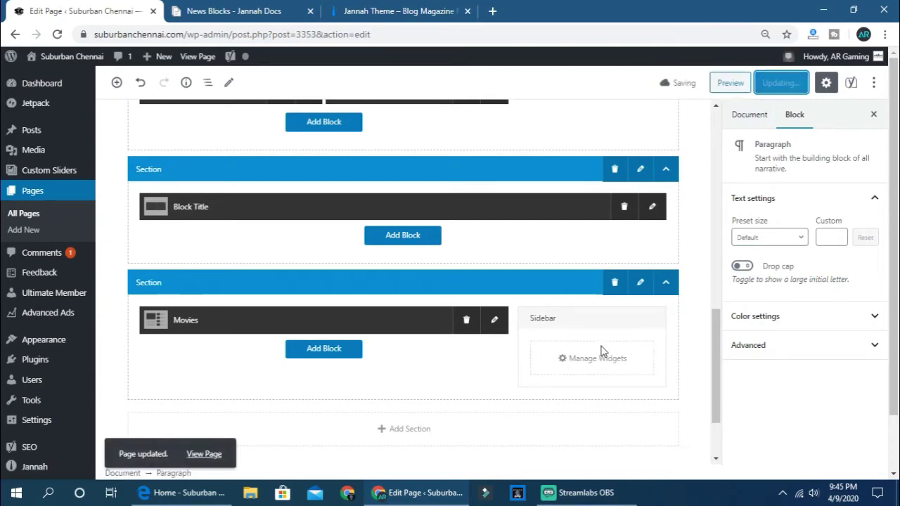
# Switch to the live site in Edge, reload the homepage and examine the Movies block below the Gaming section
pyautogui.hotkey('alt', 'Tab')
pyautogui.click(66, 34)
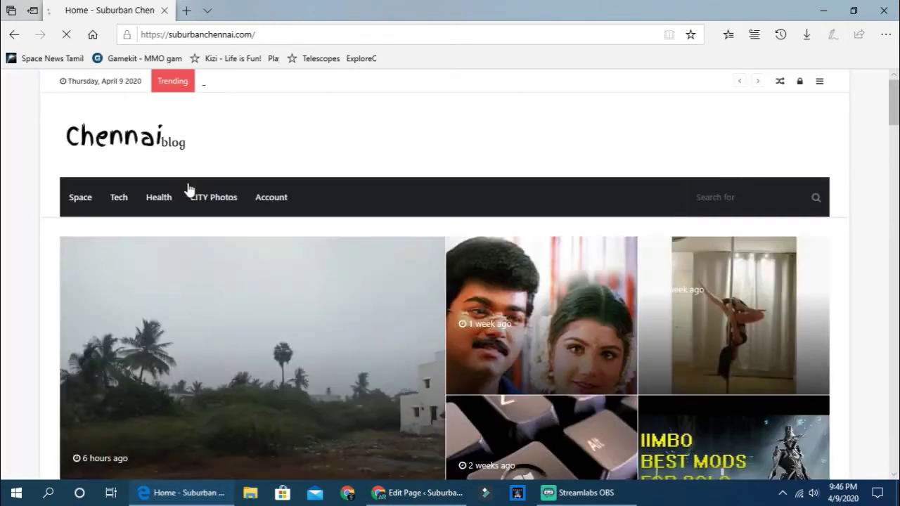
pyautogui.scroll(-10, 188, 189)
pyautogui.scroll(5, 188, 189)
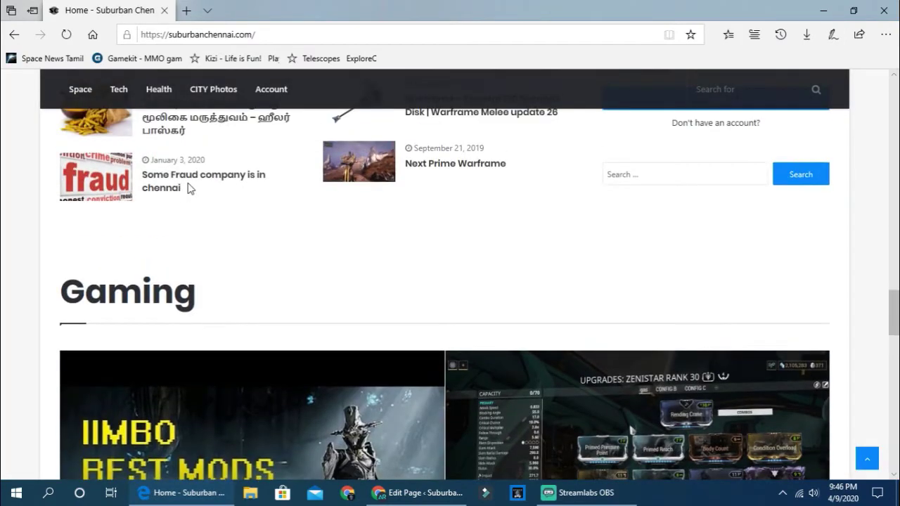
pyautogui.scroll(-5, 189, 190)
pyautogui.scroll(-6, 189, 190)
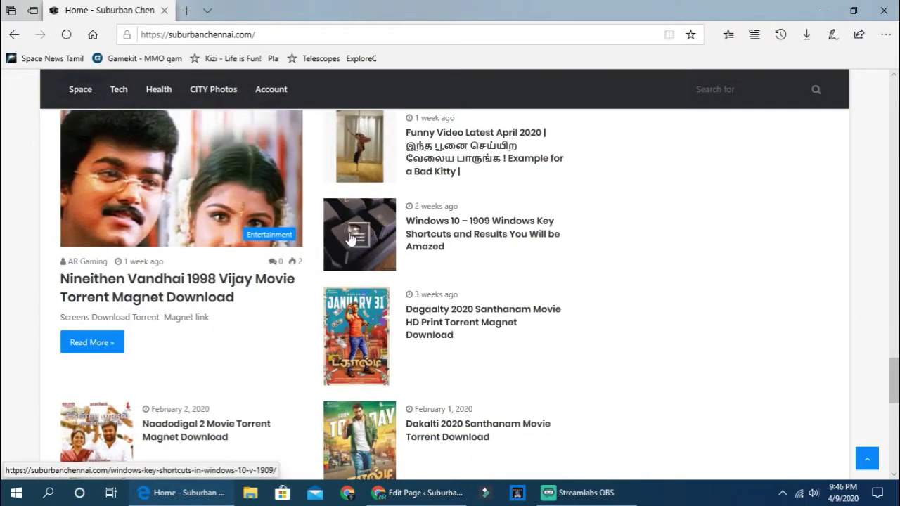
pyautogui.scroll(-10, 502, 307)
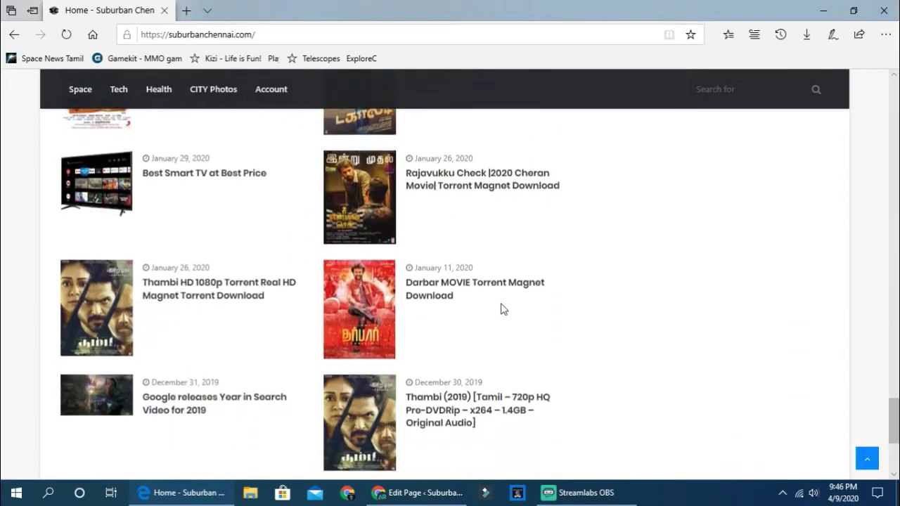
# Reopen the Movies block in the page editor, set it to show 5 posts and use Next and Previous Arrows pagination
pyautogui.hotkey('alt', 'Tab')
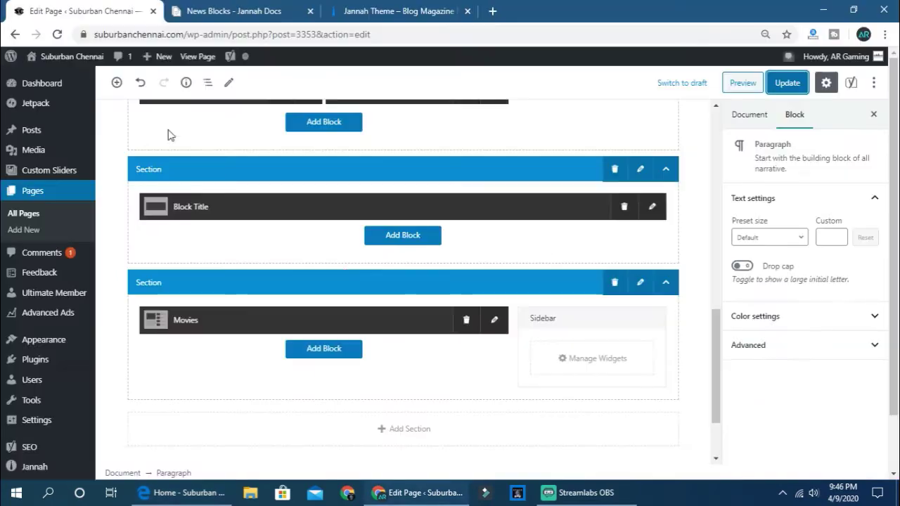
pyautogui.click(495, 320)
pyautogui.scroll(-5, 426, 377)
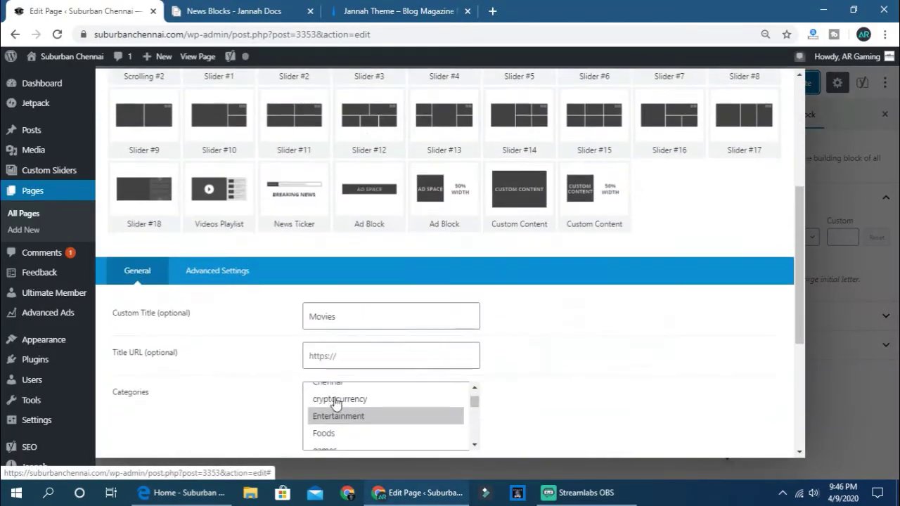
pyautogui.scroll(-2, 347, 399)
pyautogui.scroll(-3, 348, 399)
pyautogui.scroll(-4, 256, 400)
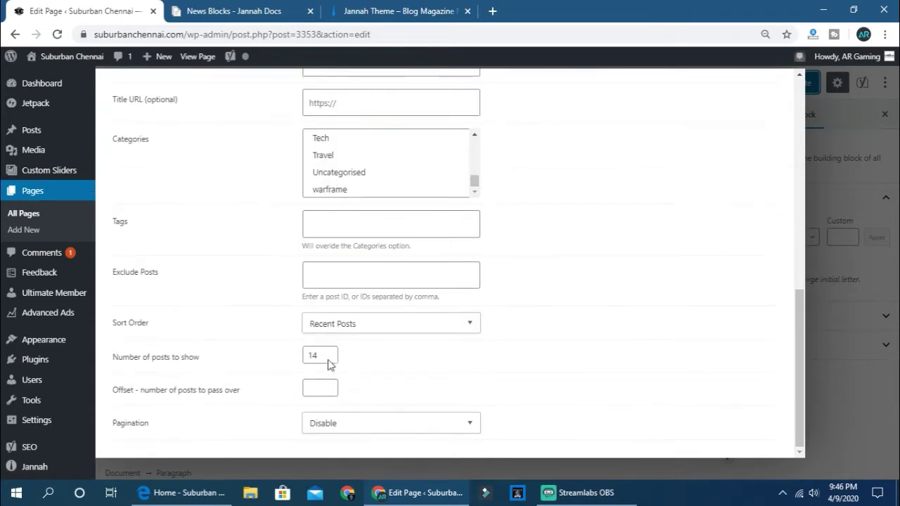
pyautogui.moveTo(322, 356); pyautogui.dragTo(301, 359)
pyautogui.click(351, 423)
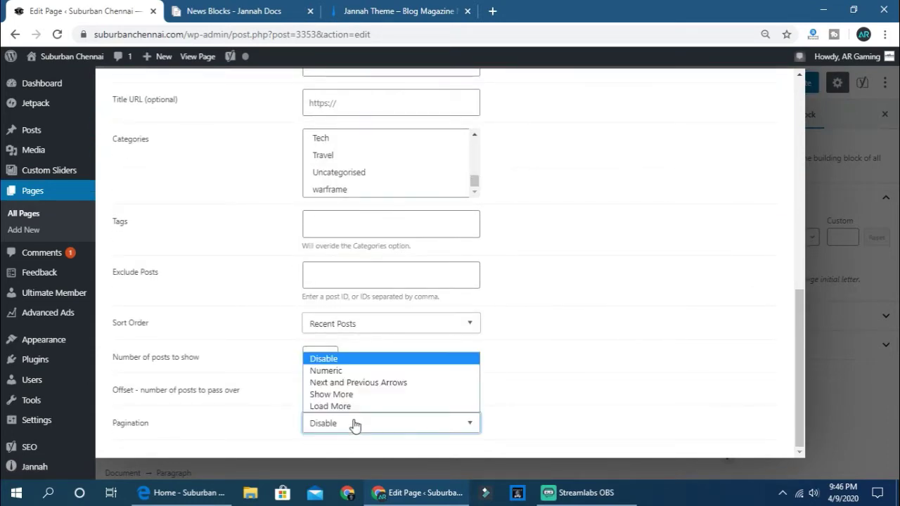
pyautogui.click(356, 384)
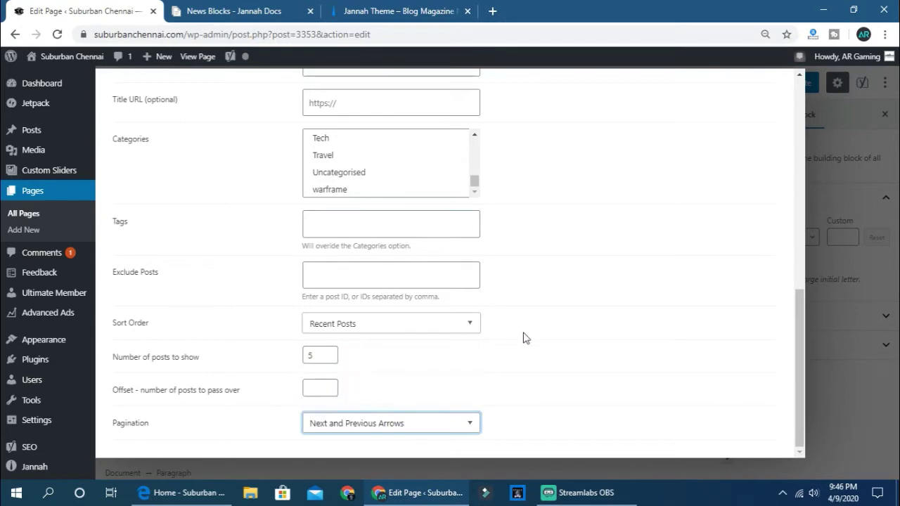
# Apply the Movies block's revised settings and update the page
pyautogui.scroll(10, 638, 275)
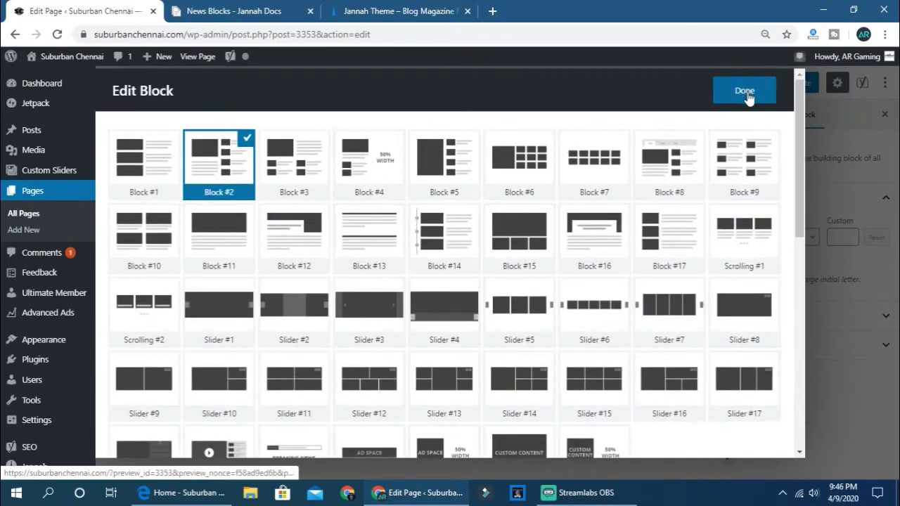
pyautogui.click(746, 94)
pyautogui.click(791, 88)
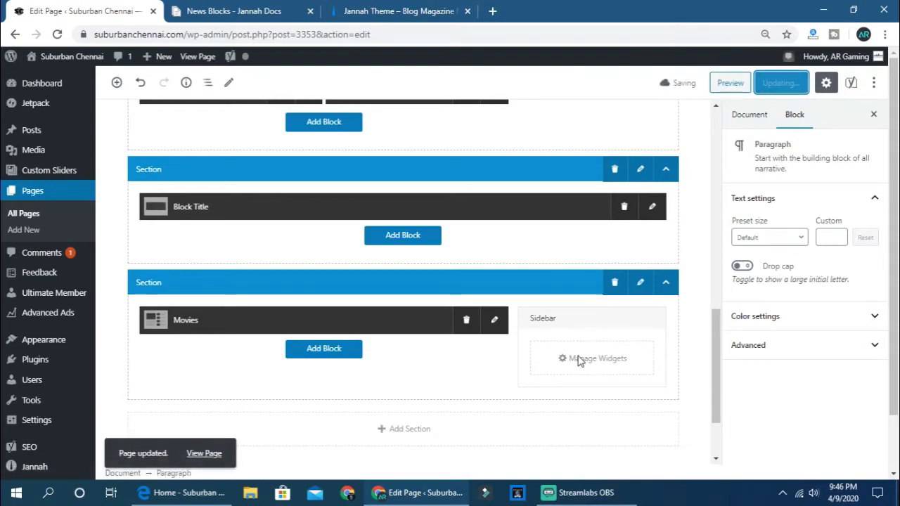
# Examine the sidebar beside the Technology block in the Jannah demo and the same area on the live homepage
pyautogui.click(443, 7)
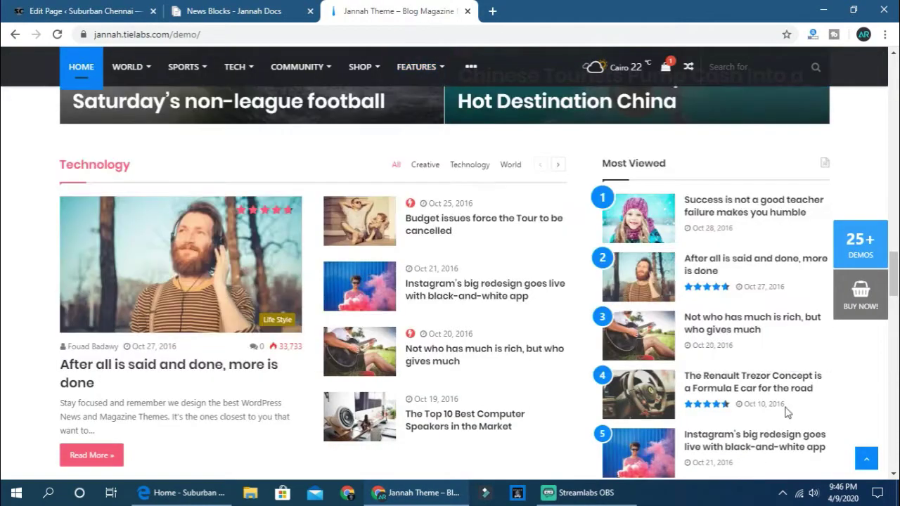
pyautogui.hotkey('alt', 'Tab')
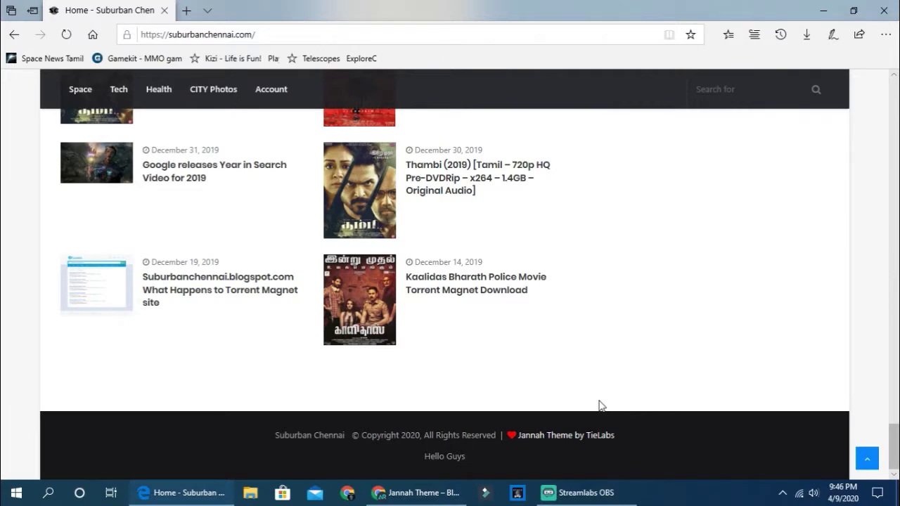
pyautogui.hotkey('alt', 'Tab')
# Open the widget manager for the Movies section's sidebar and search the widget list for "most"
pyautogui.click(569, 359)
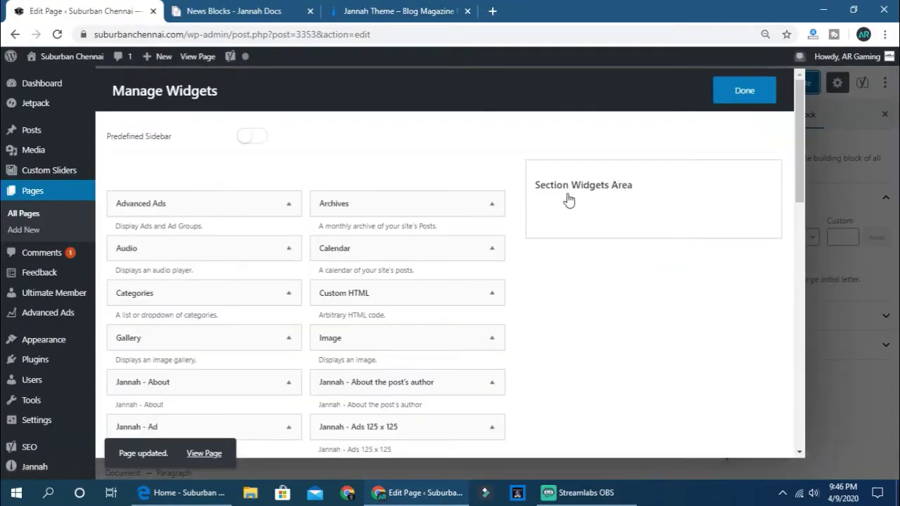
pyautogui.hotkey('ctrl', 'f')
pyautogui.write('most')
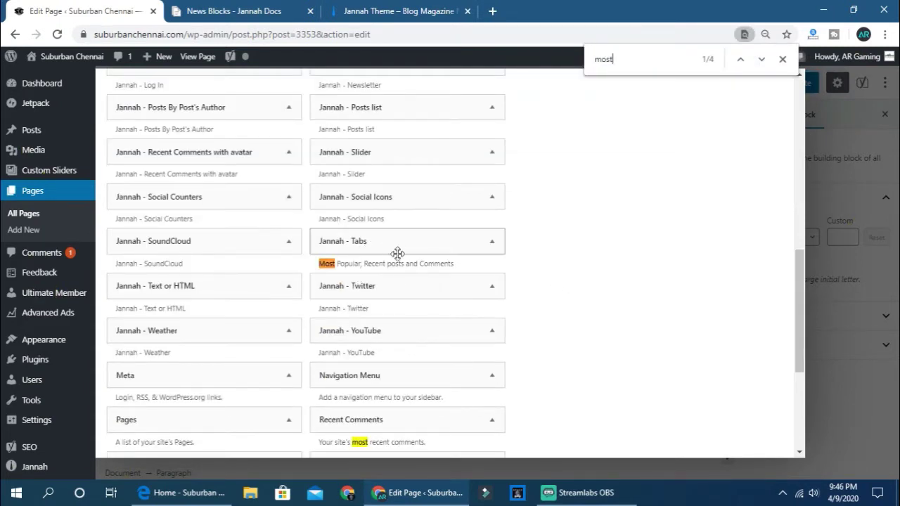
# Try extending the search to "most vi", and clear the search term
pyautogui.write('vi')
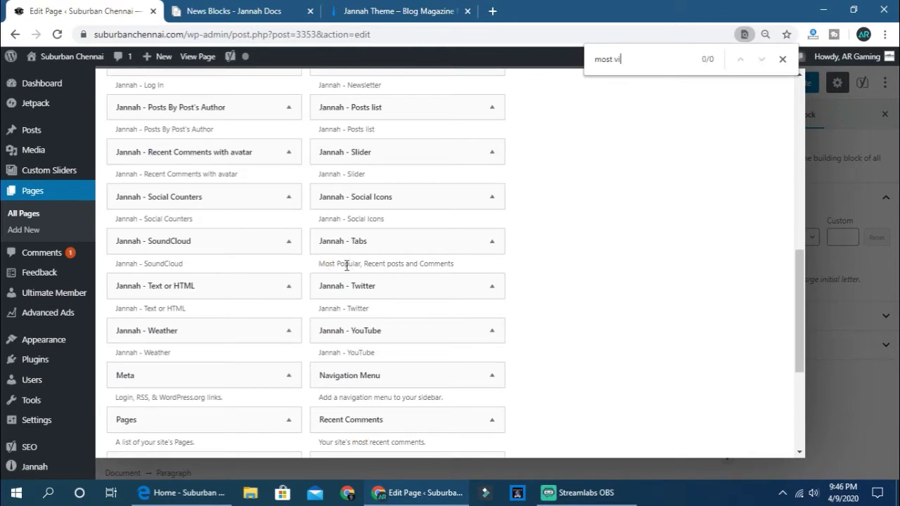
pyautogui.press('BackSpace')
pyautogui.press('BackSpace')
pyautogui.write('v')
pyautogui.press('BackSpace')
pyautogui.press('BackSpace')
pyautogui.press('BackSpace')
pyautogui.press('BackSpace')
pyautogui.press('BackSpace')
pyautogui.press('BackSpace')
pyautogui.press('BackSpace')
pyautogui.press('BackSpace')
# Search for "most" to find the Recent Posts widget and add it to the Section Widgets Area
pyautogui.write('mos')
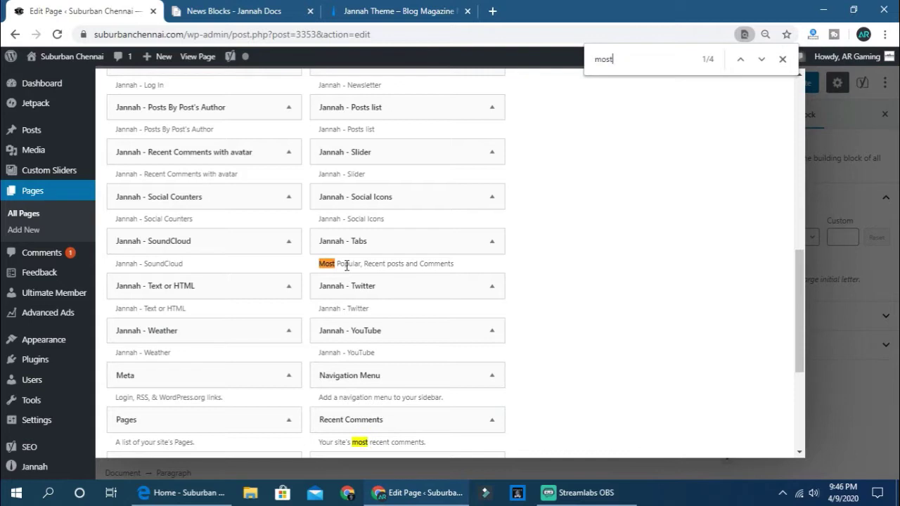
pyautogui.press('Return')
pyautogui.press('Return')
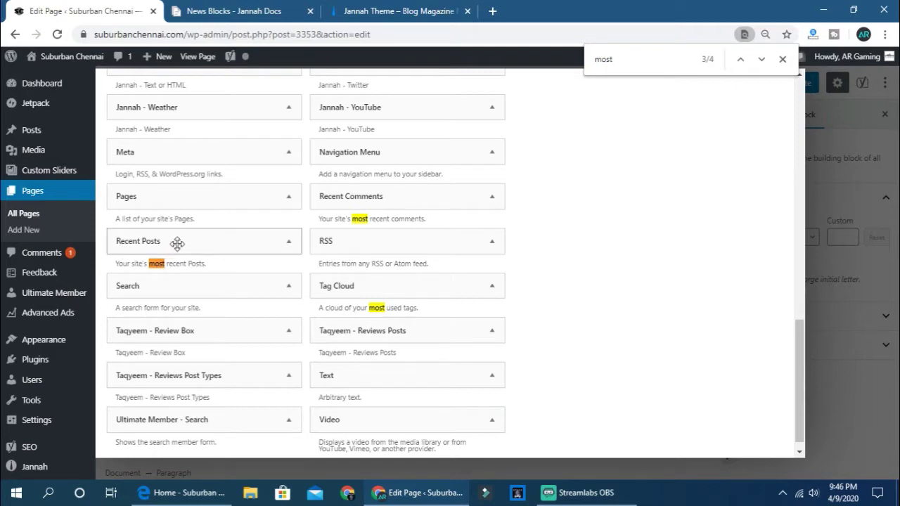
pyautogui.moveTo(178, 243); pyautogui.dragTo(623, 175)
pyautogui.scroll(10, 623, 192)
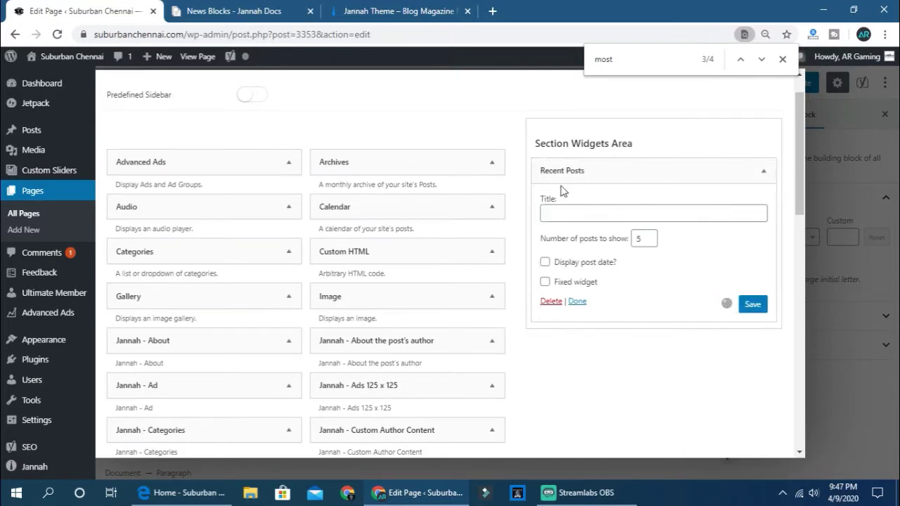
# Title the Recent Posts widget Most View, save it and close its settings
pyautogui.click(603, 219)
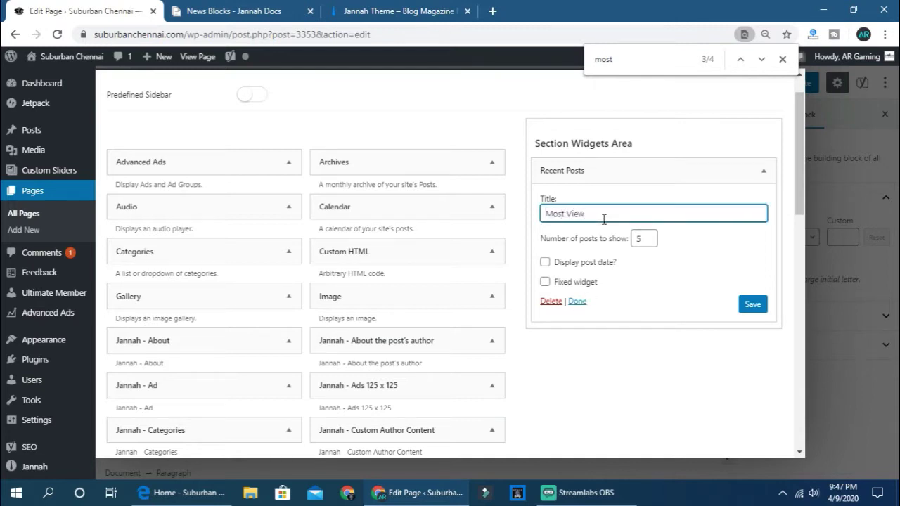
pyautogui.click(748, 304)
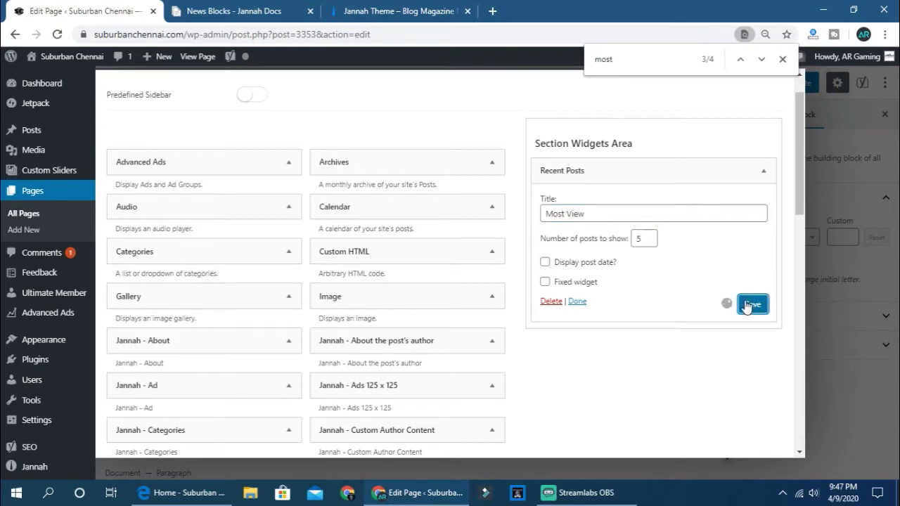
pyautogui.click(576, 301)
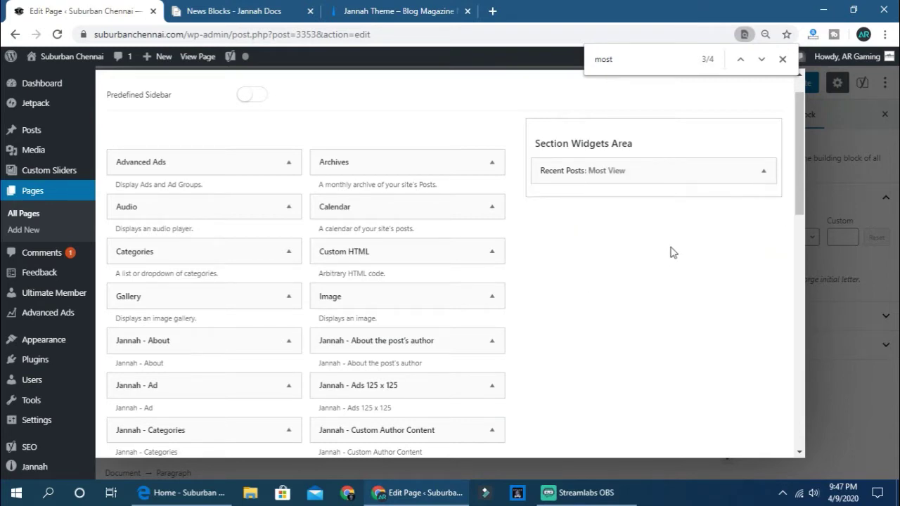
# Switch to the Jannah demo site and examine the sidebar widgets that follow its Most Viewed list
pyautogui.click(403, 17)
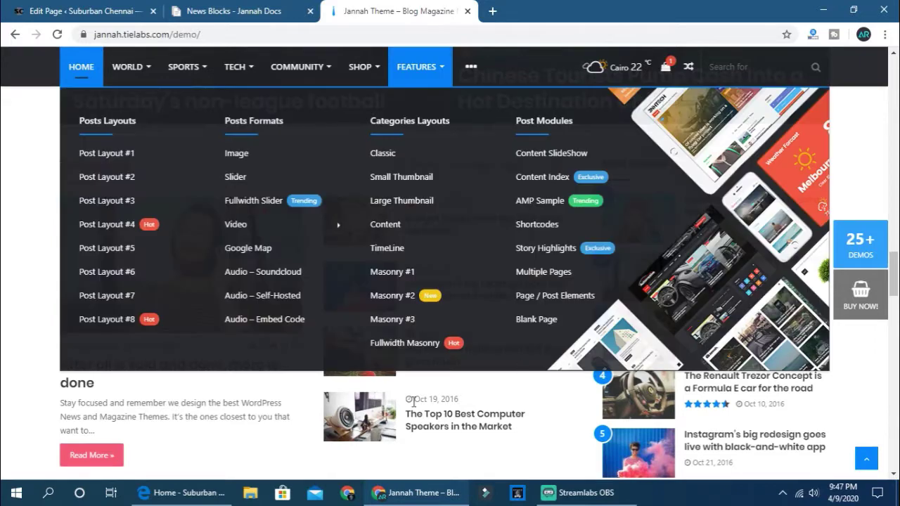
pyautogui.scroll(-4, 710, 292)
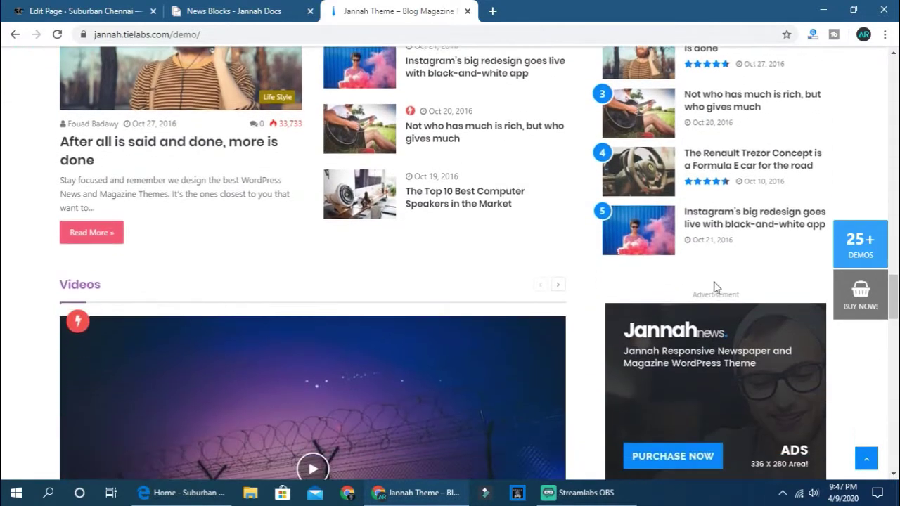
pyautogui.scroll(-1, 725, 267)
pyautogui.scroll(-3, 766, 277)
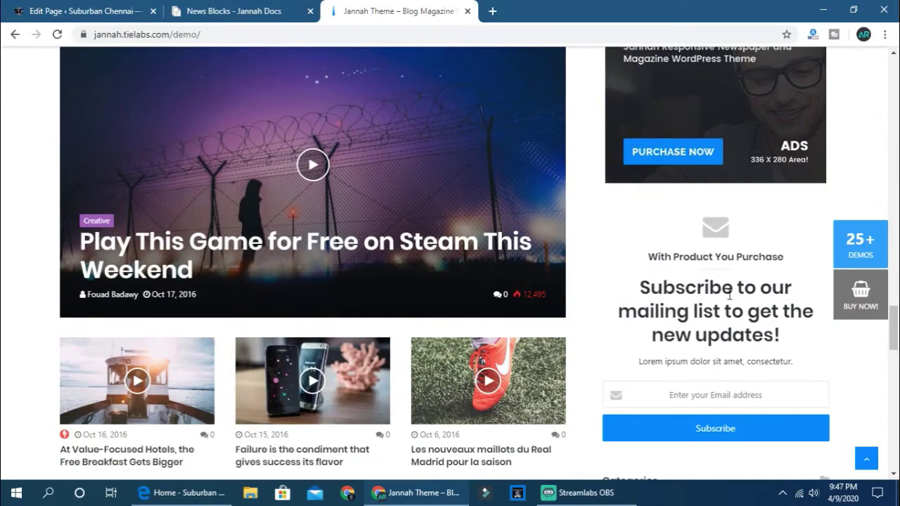
pyautogui.scroll(-4, 735, 294)
pyautogui.scroll(-1, 710, 274)
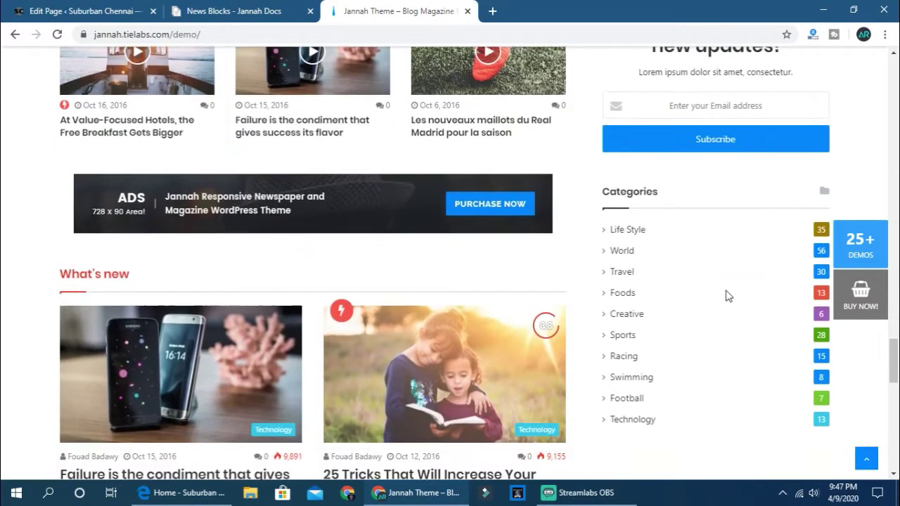
# Back in the page editor, search for "cate" and add the Jannah - Categories widget to the Section Widgets Area, below Recent Posts
pyautogui.hotkey('alt', 'Tab')
pyautogui.hotkey('alt', 'Tab')
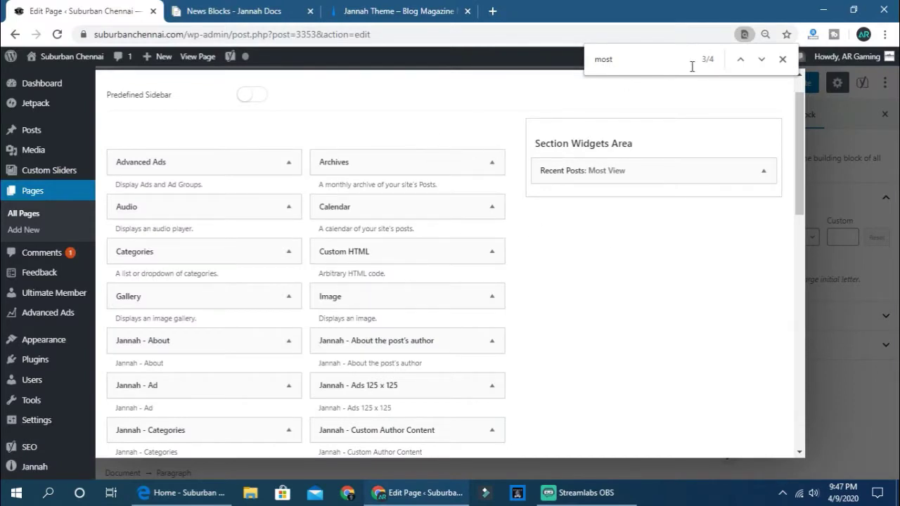
pyautogui.hotkey('ctrl', 'f')
pyautogui.write('cate')
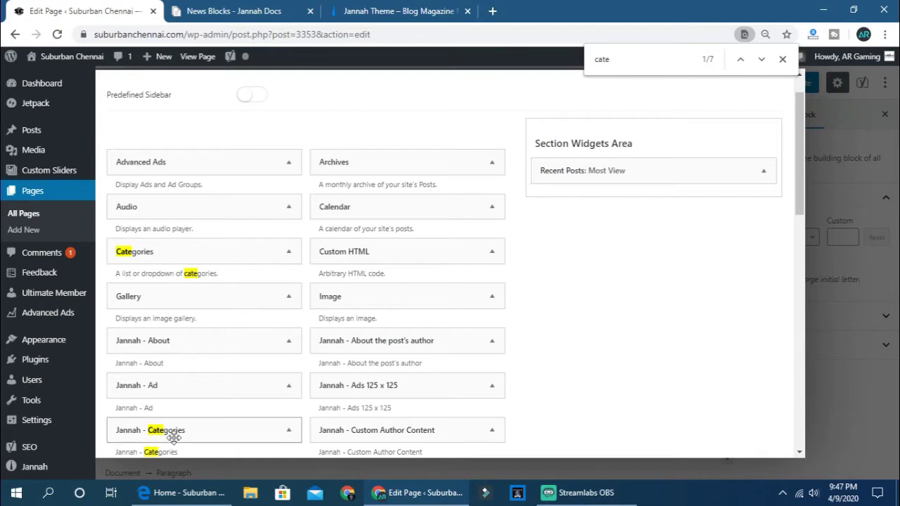
pyautogui.moveTo(552, 287); pyautogui.dragTo(587, 214)
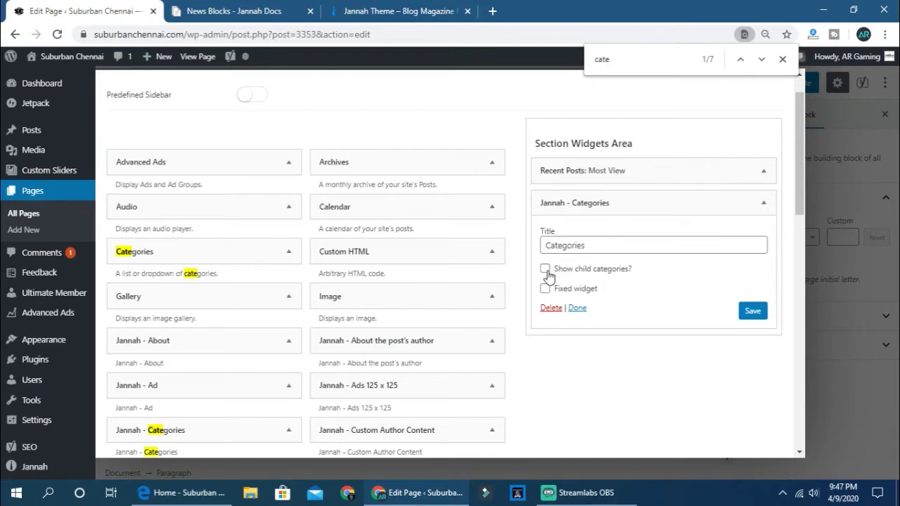
pyautogui.click(577, 308)
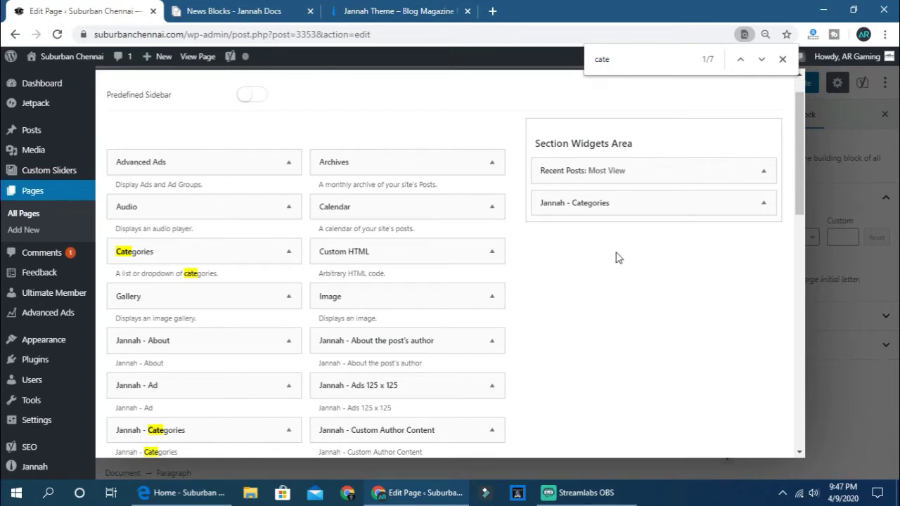
pyautogui.click(783, 59)
# Examine the Jannah demo homepage's remaining blocks, from the Technology and Videos sections to the footer
pyautogui.click(417, 10)
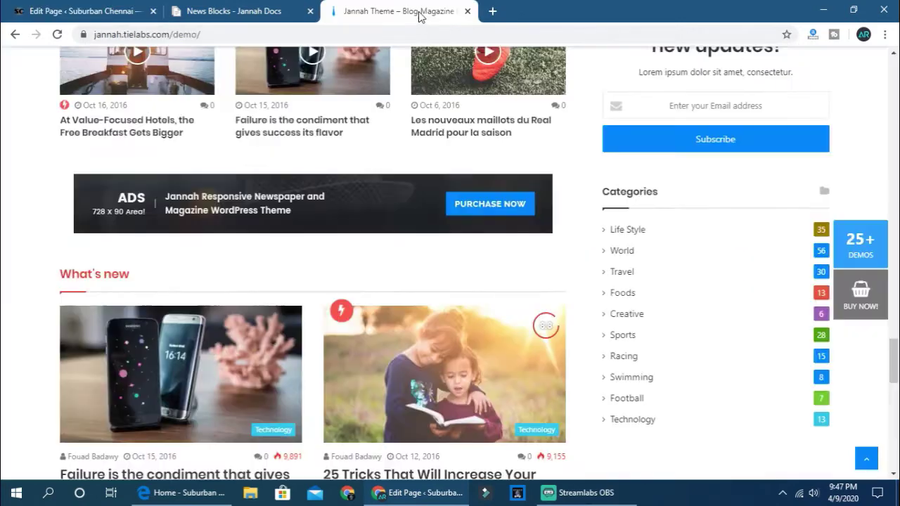
pyautogui.scroll(-2, 698, 252)
pyautogui.scroll(-6, 698, 251)
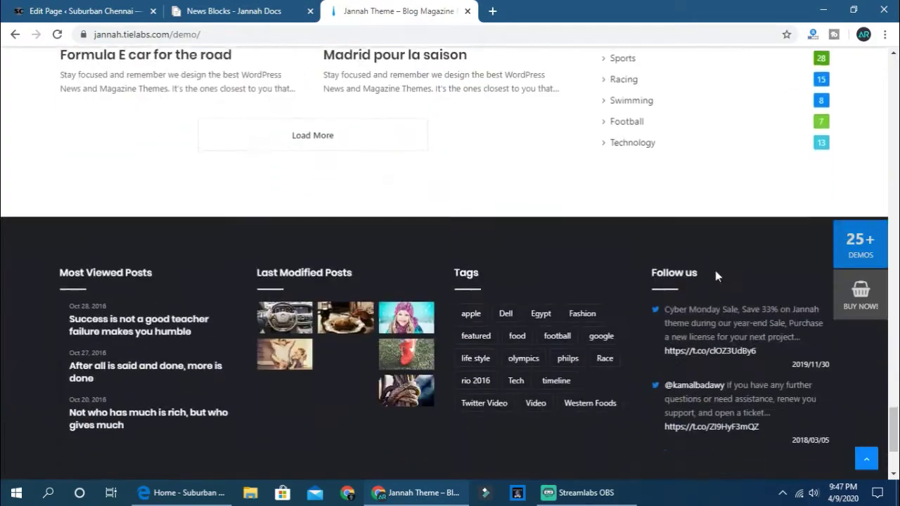
pyautogui.scroll(2, 716, 270)
pyautogui.scroll(-1, 268, 340)
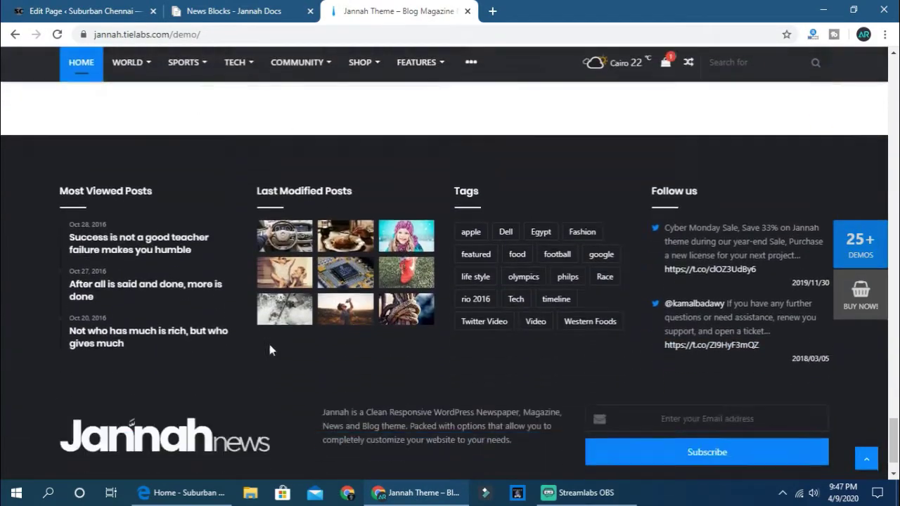
pyautogui.scroll(4, 331, 316)
pyautogui.click(330, 310)
pyautogui.scroll(10, 331, 310)
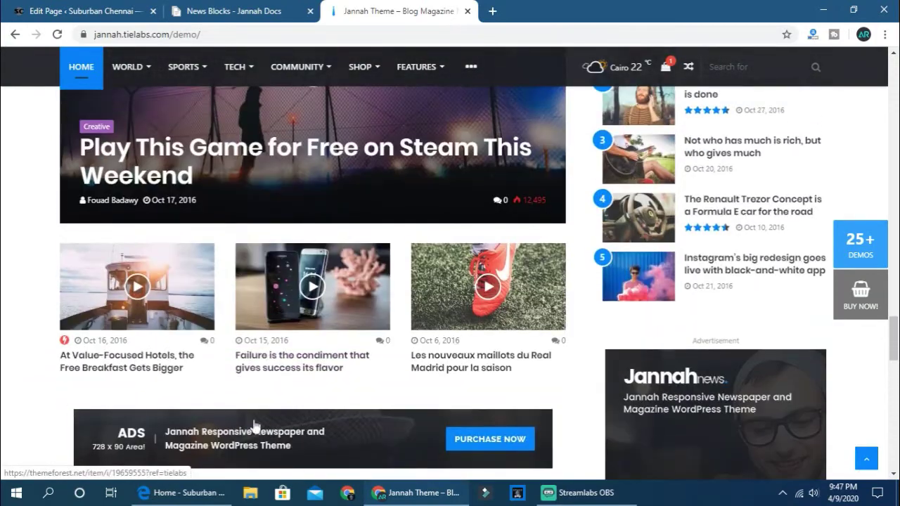
pyautogui.scroll(-2, 268, 357)
pyautogui.scroll(9, 290, 307)
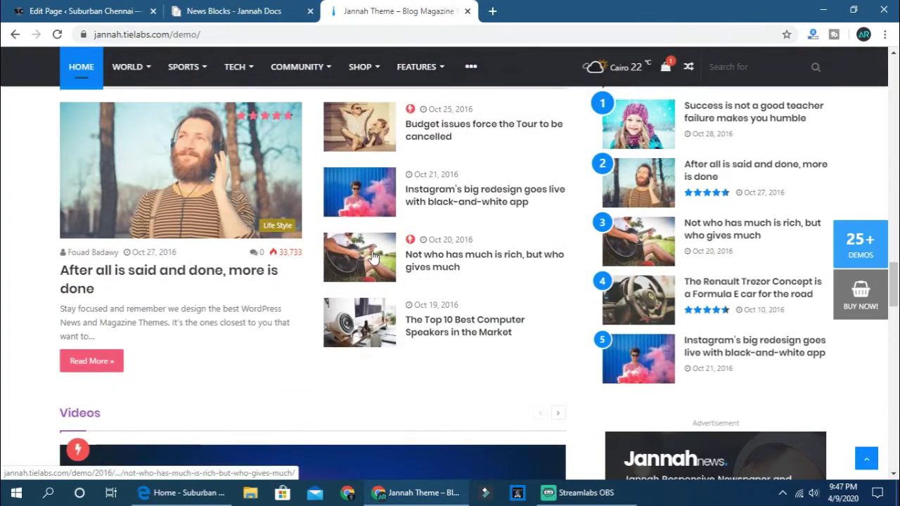
pyautogui.scroll(-4, 287, 276)
pyautogui.scroll(-1, 268, 291)
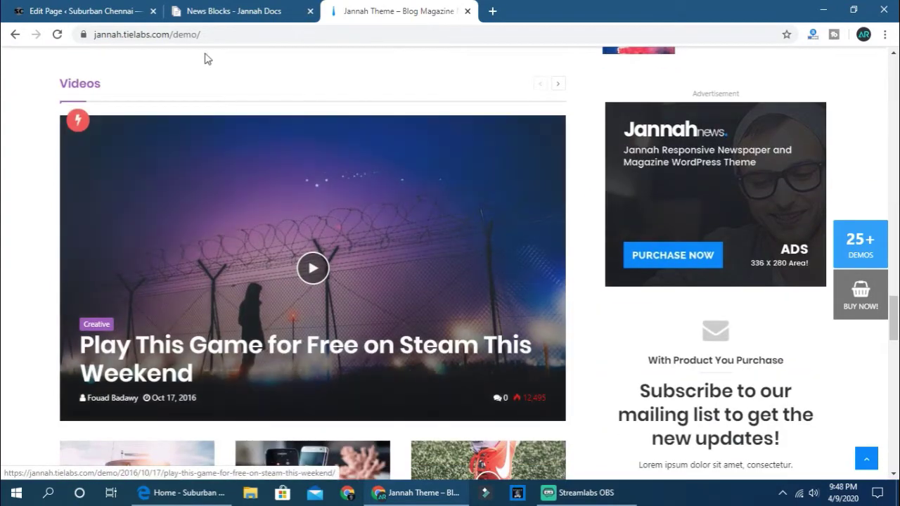
# Open the Suburban Chennai site in a new tab from the page editor, and close the section's widget manager
pyautogui.click(94, 11)
pyautogui.middleClick(61, 84)
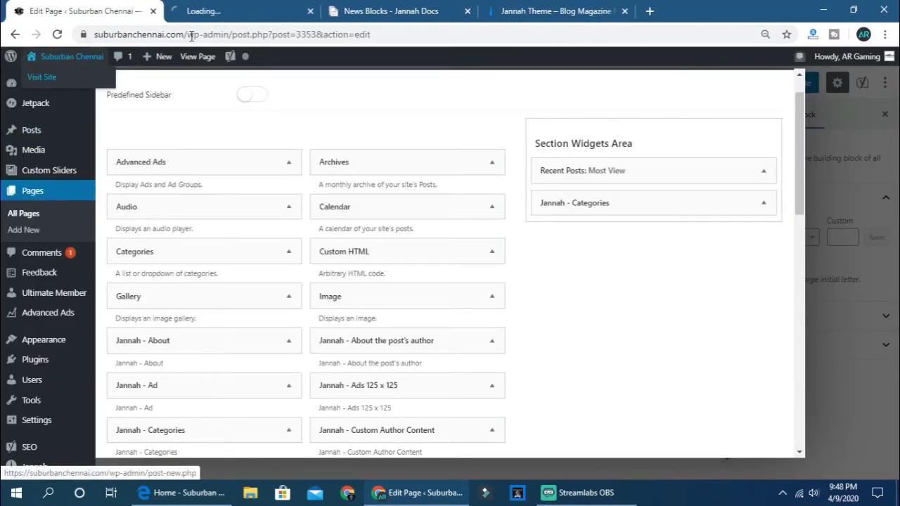
pyautogui.click(222, 19)
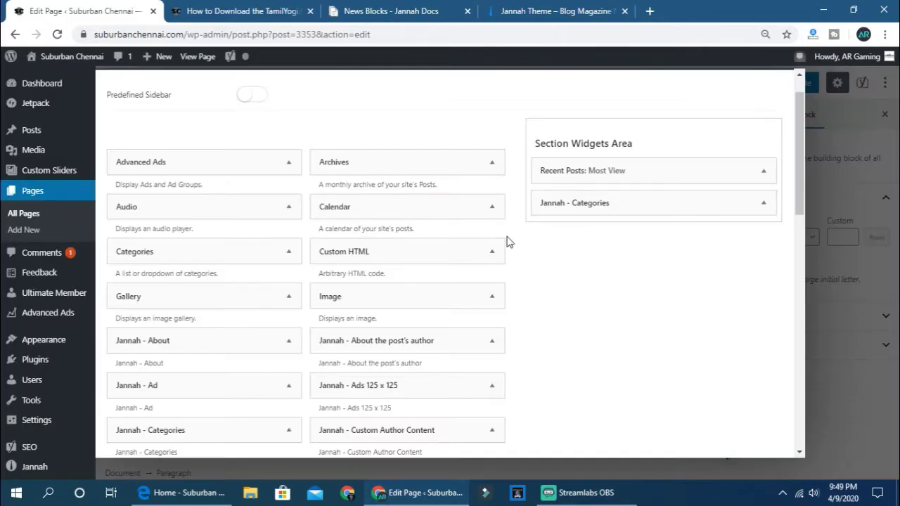
pyautogui.scroll(1, 735, 161)
pyautogui.click(748, 90)
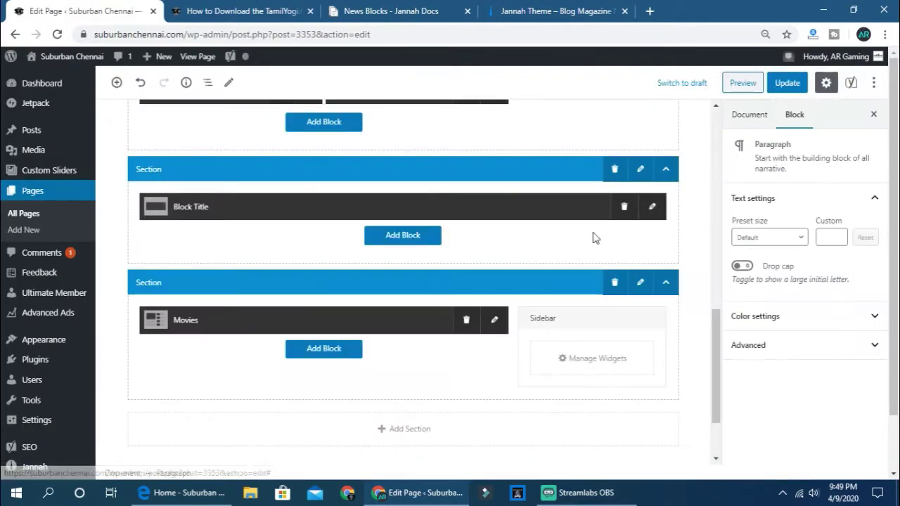
# Add a block below Movies with the Block #15 layout, after comparing with the demo homepage's Videos section
pyautogui.click(322, 348)
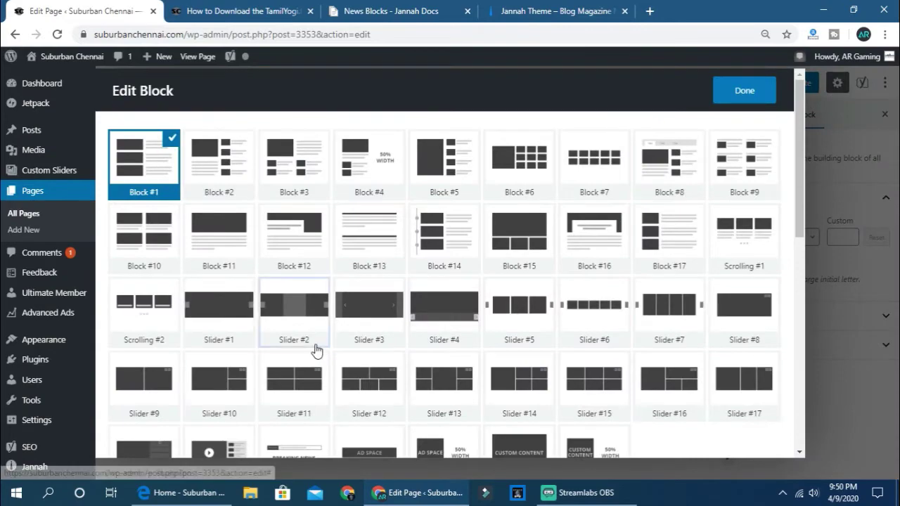
pyautogui.click(526, 17)
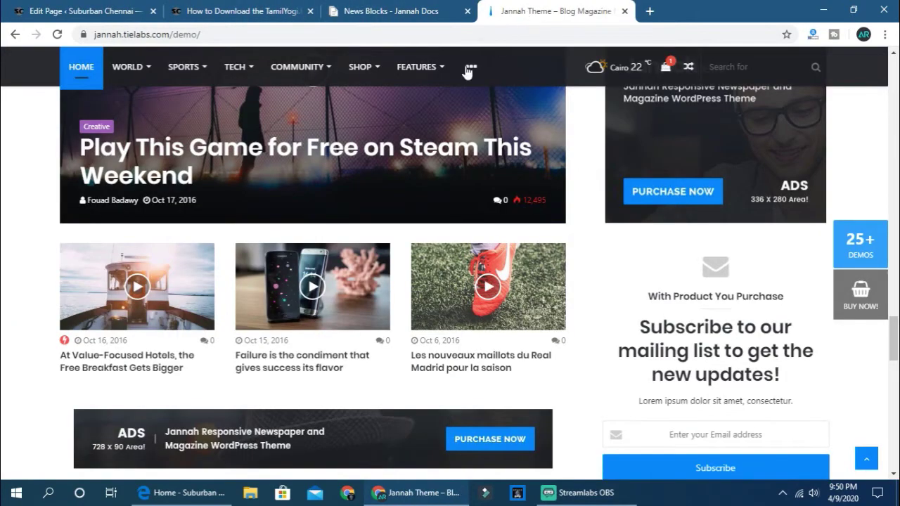
pyautogui.scroll(6, 11, 379)
pyautogui.scroll(3, 10, 375)
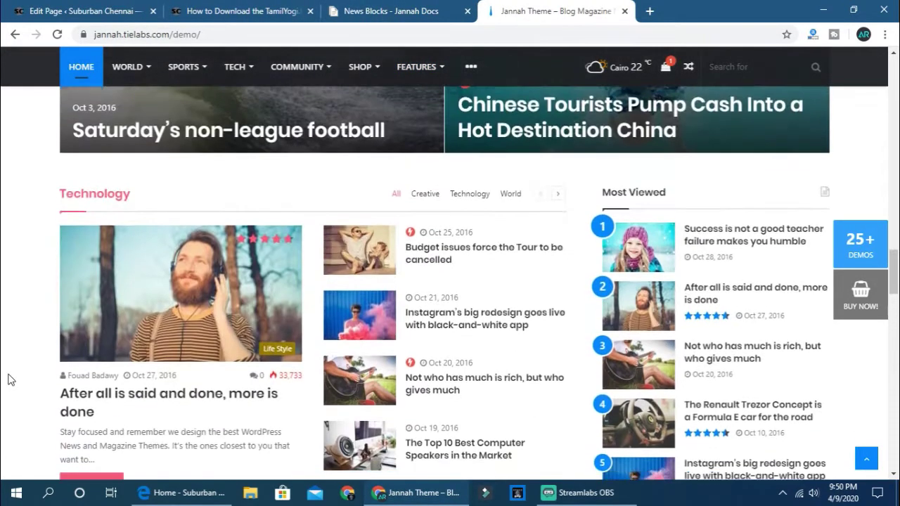
pyautogui.scroll(-9, 60, 345)
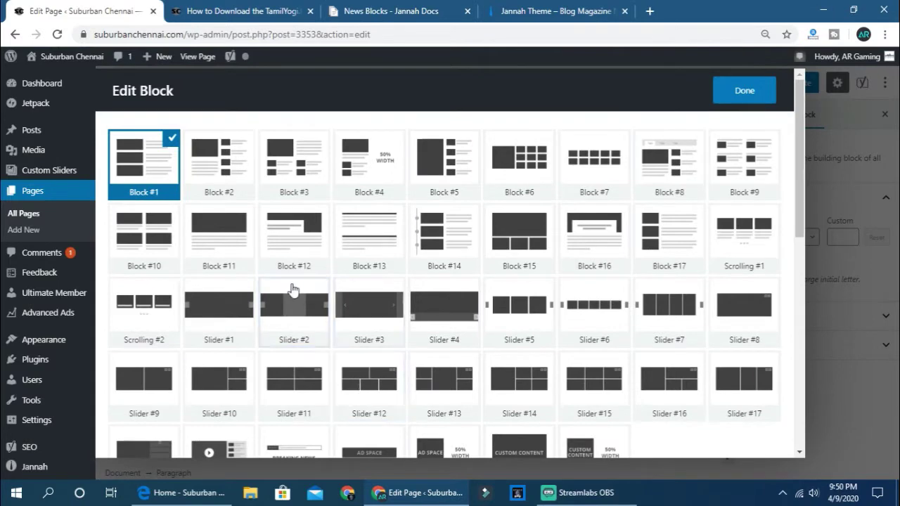
pyautogui.click(529, 240)
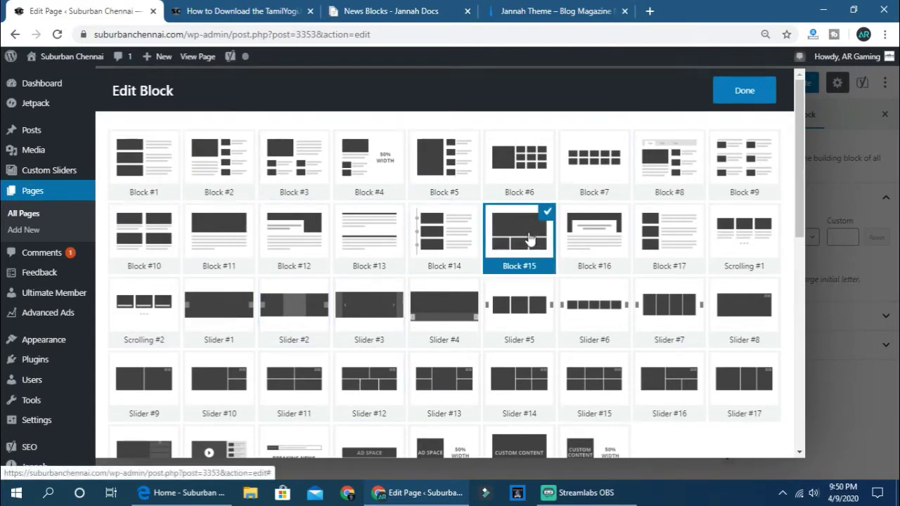
# Set the new block's custom title to Video
pyautogui.scroll(-2, 530, 240)
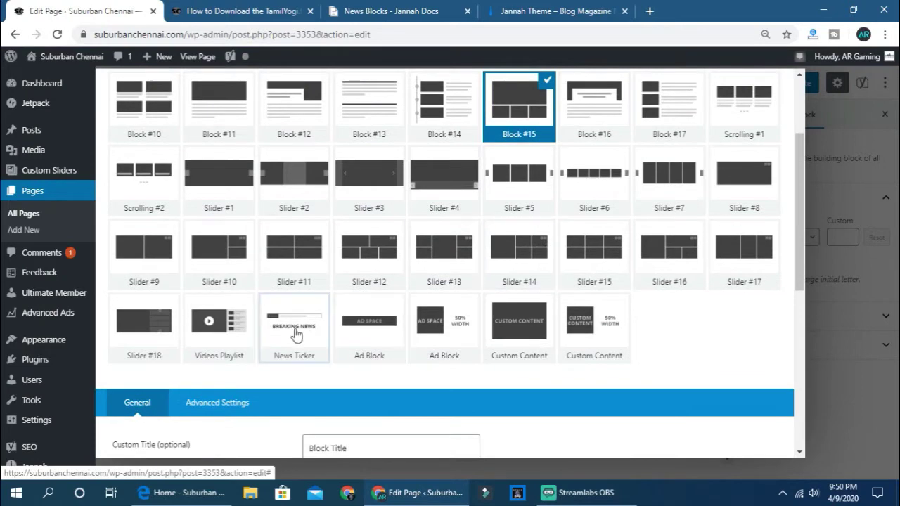
pyautogui.scroll(-3, 303, 317)
pyautogui.moveTo(352, 250); pyautogui.dragTo(255, 254)
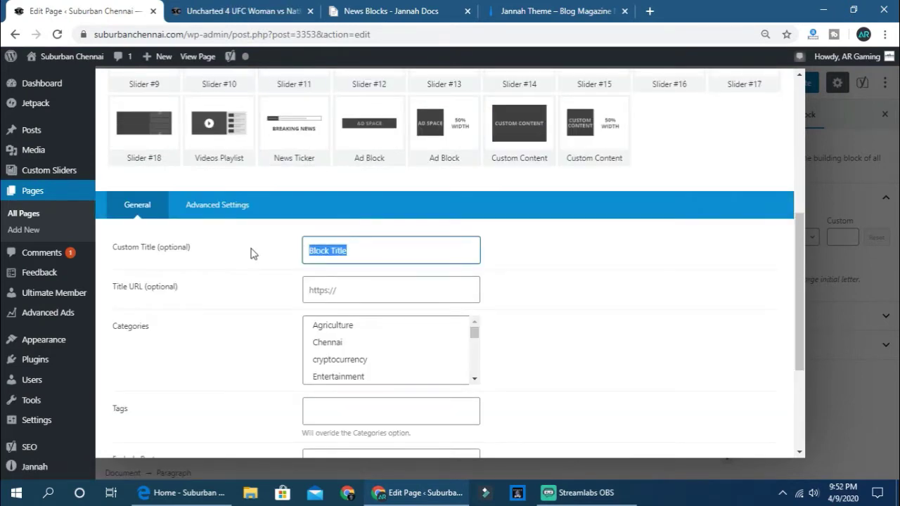
pyautogui.write('Video')
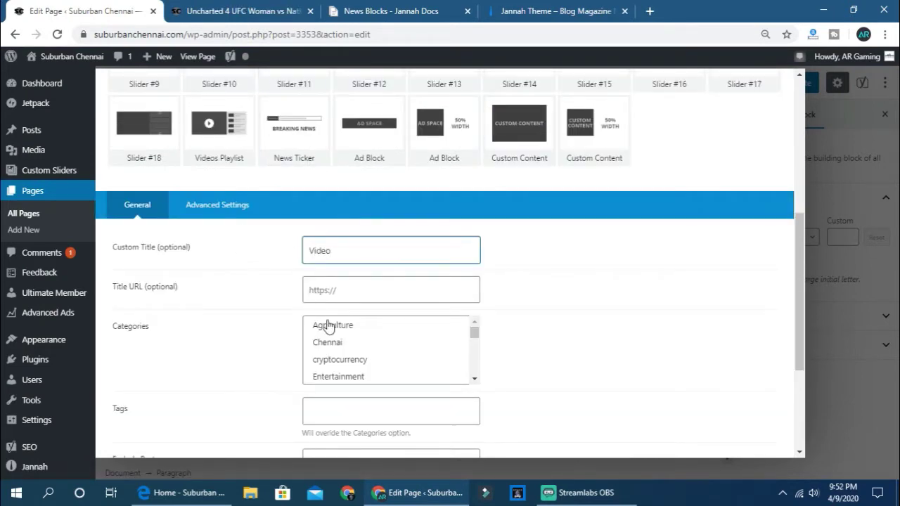
# Select space as the block's only category
pyautogui.scroll(-3, 371, 356)
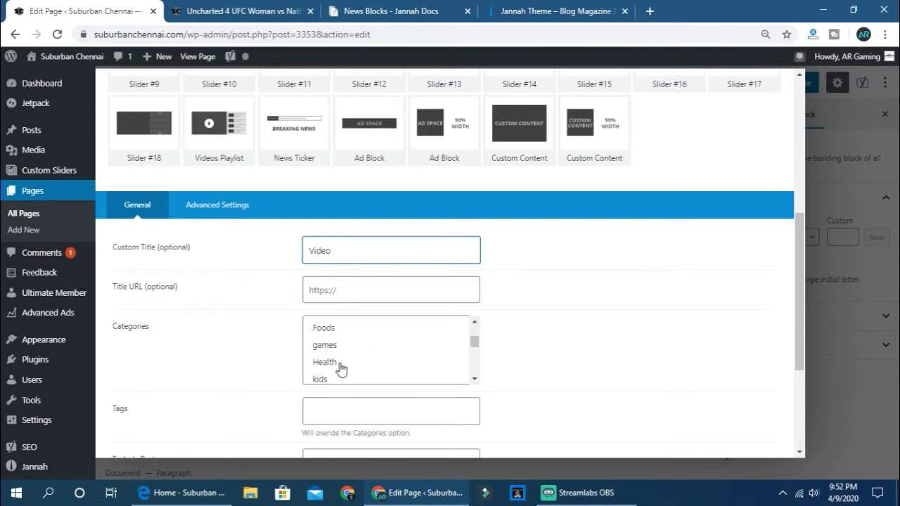
pyautogui.scroll(-2, 343, 370)
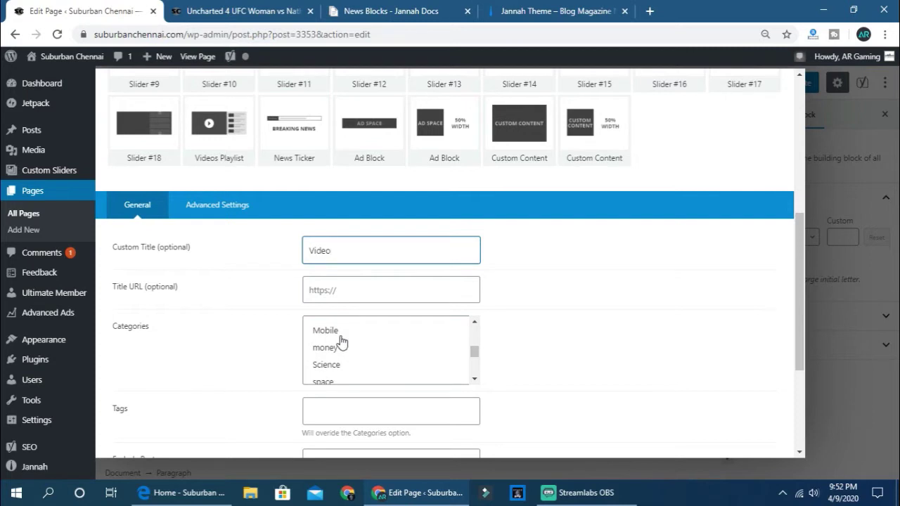
pyautogui.click(342, 355)
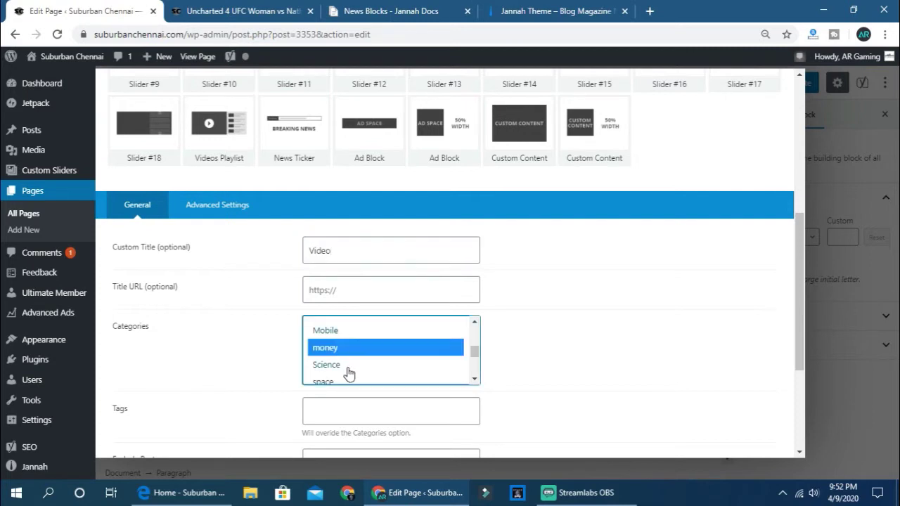
pyautogui.keyDown('ctrl'); pyautogui.click(342, 381); pyautogui.keyUp('ctrl')
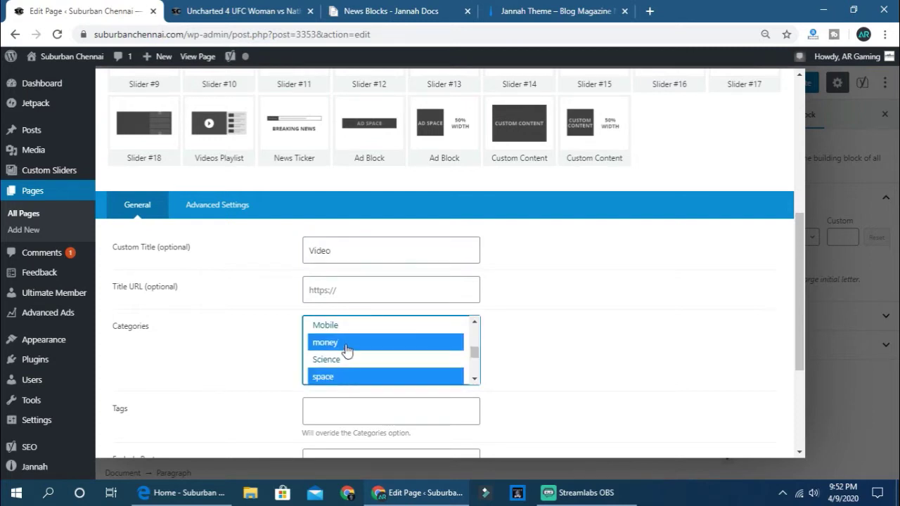
pyautogui.keyDown('ctrl'); pyautogui.click(346, 350); pyautogui.keyUp('ctrl')
# Set the block's custom title to Space, review its remaining general settings and finish editing it
pyautogui.moveTo(338, 255); pyautogui.dragTo(278, 256)
pyautogui.write('Space')
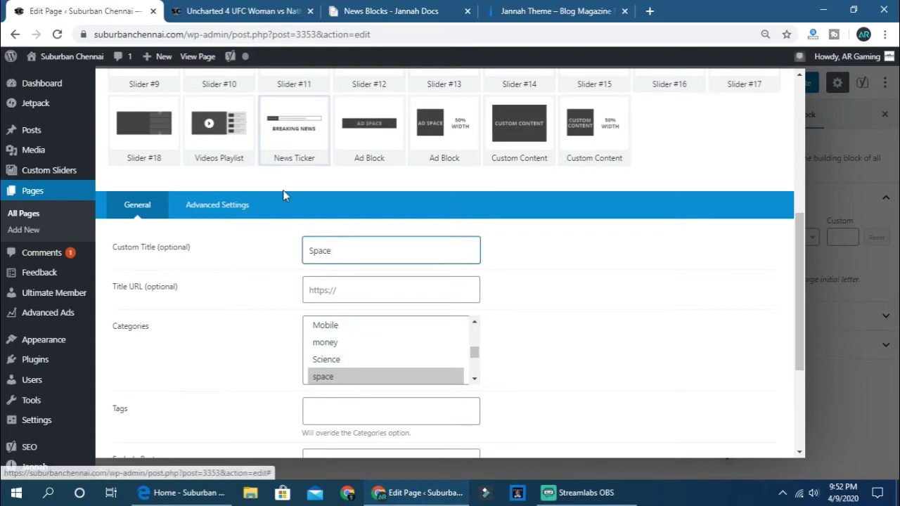
pyautogui.scroll(-3, 261, 302)
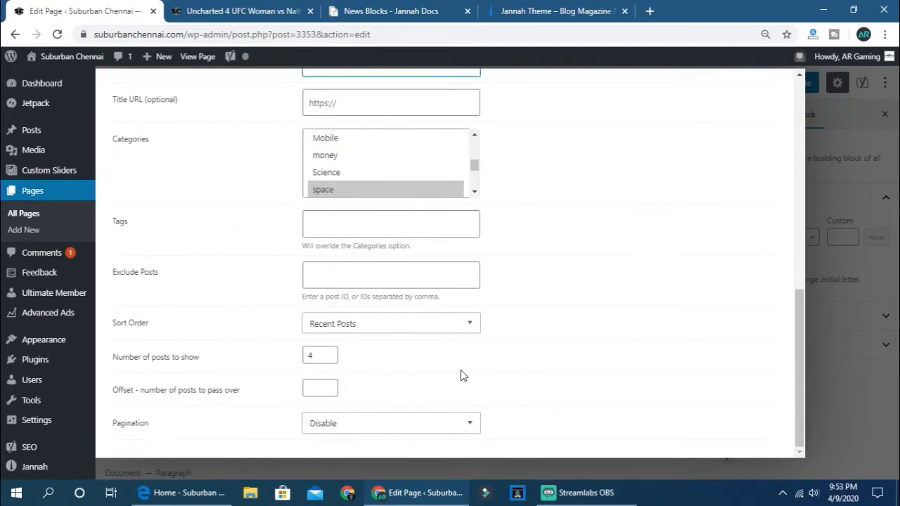
pyautogui.scroll(10, 666, 322)
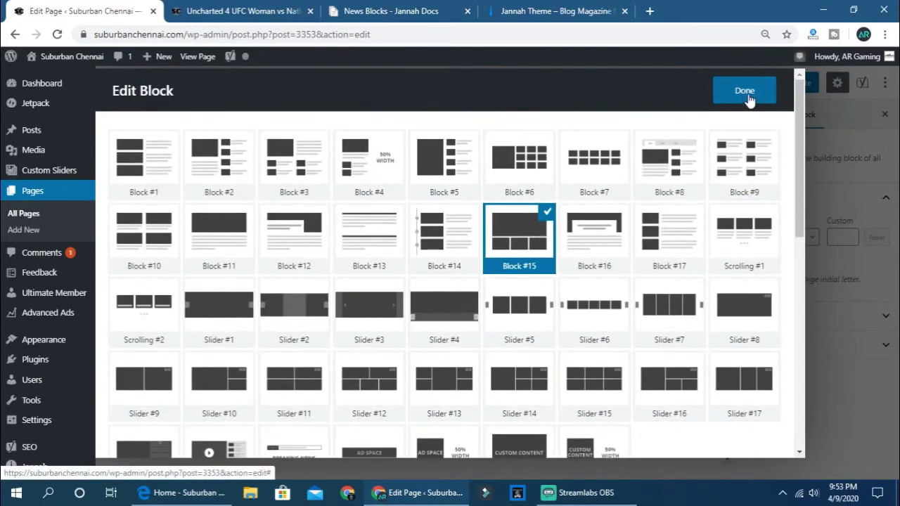
pyautogui.click(745, 92)
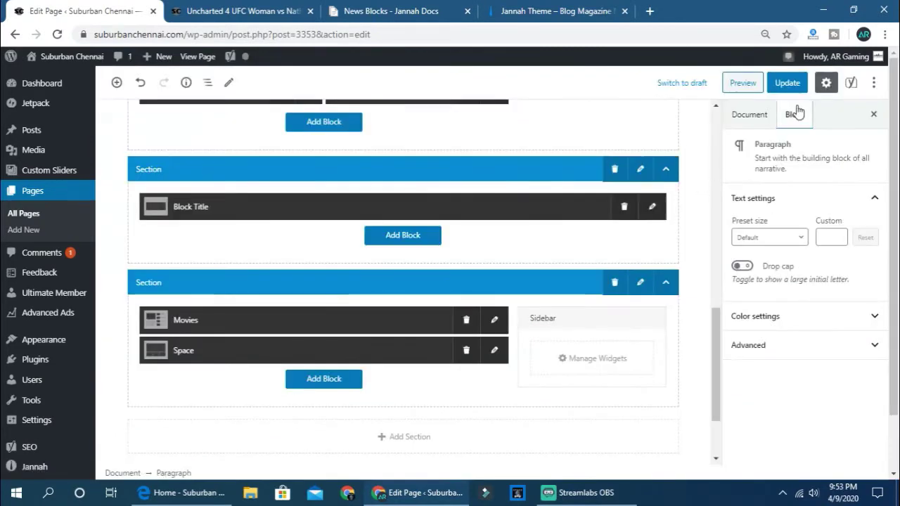
# Update the page, switch to the live homepage in Edge, reload it and check the Movies block and sidebar widgets
pyautogui.click(783, 81)
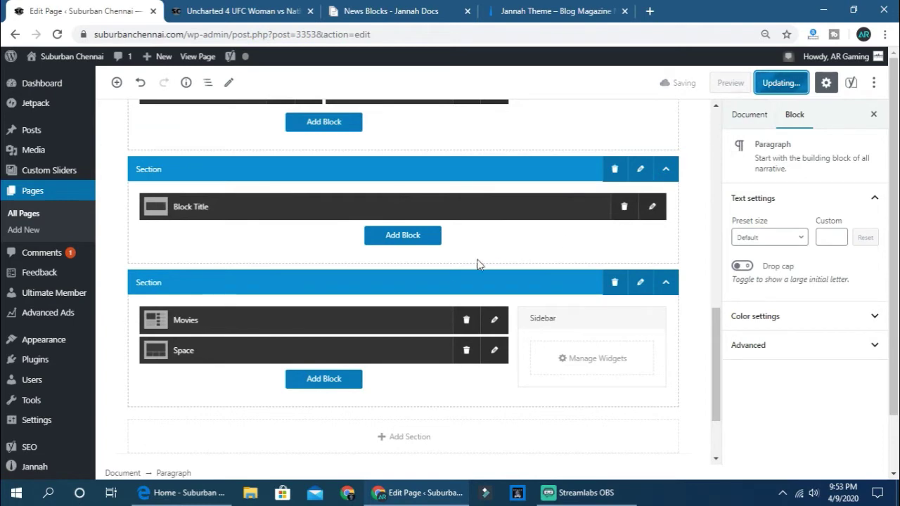
pyautogui.hotkey('alt', 'Tab')
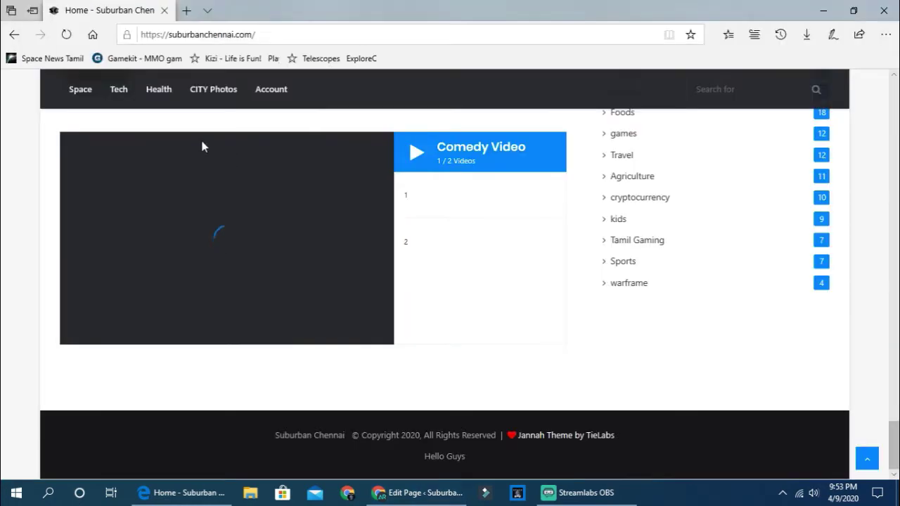
pyautogui.click(66, 34)
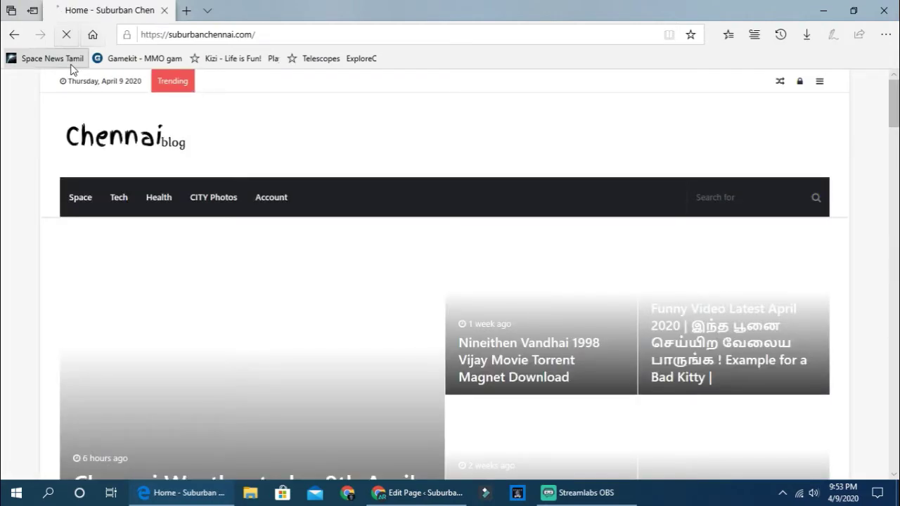
pyautogui.scroll(15, 63, 133)
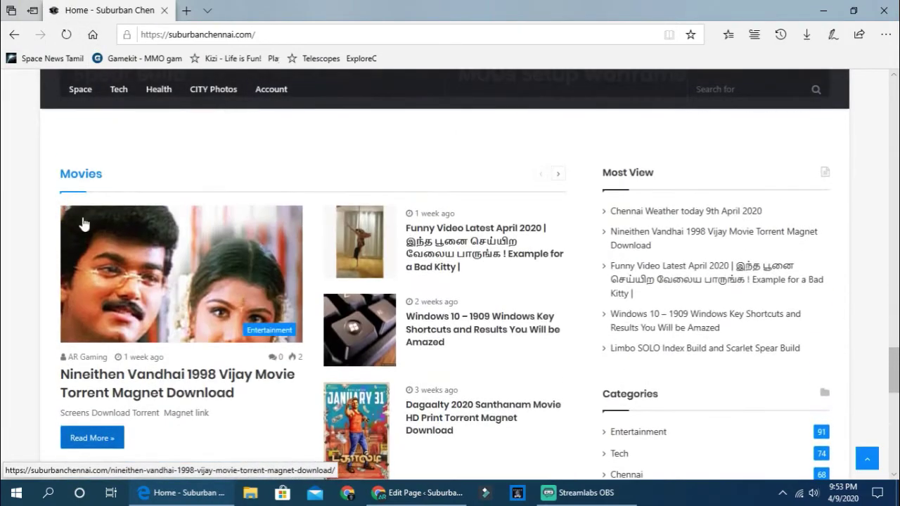
pyautogui.scroll(-2, 743, 235)
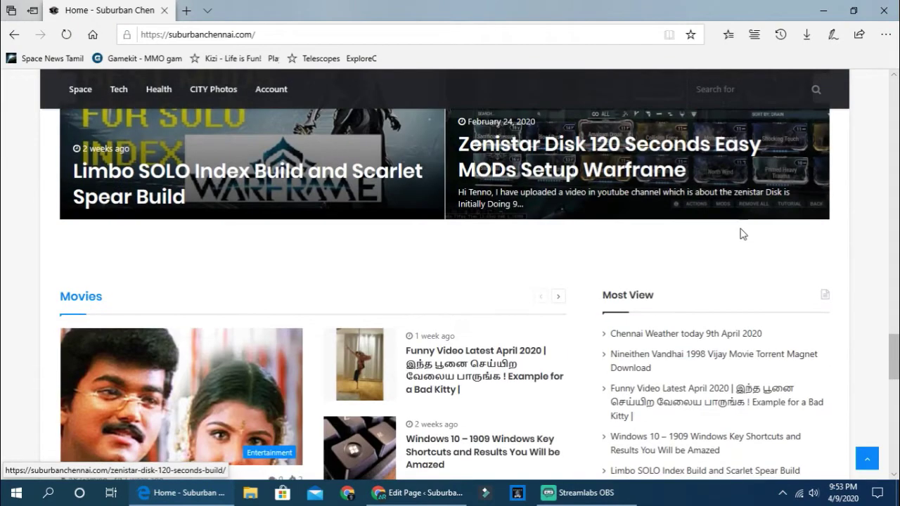
pyautogui.scroll(-2, 743, 234)
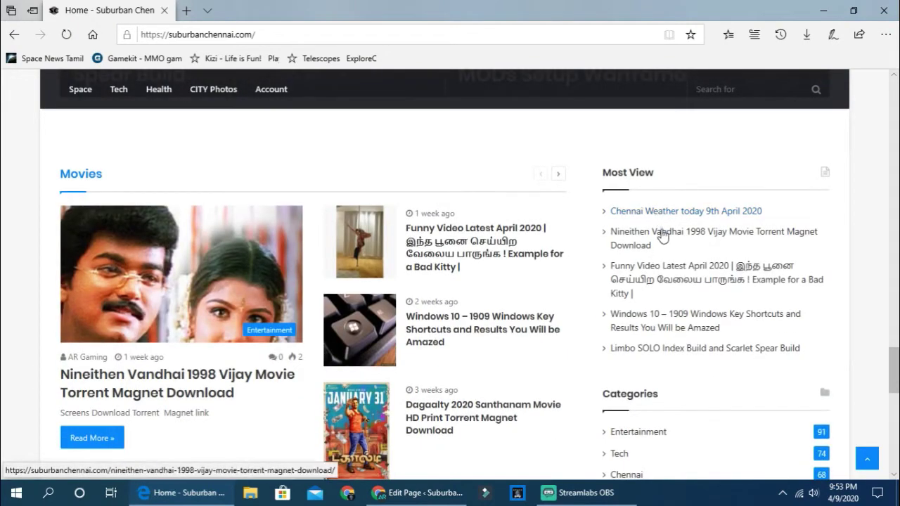
pyautogui.scroll(-1, 632, 205)
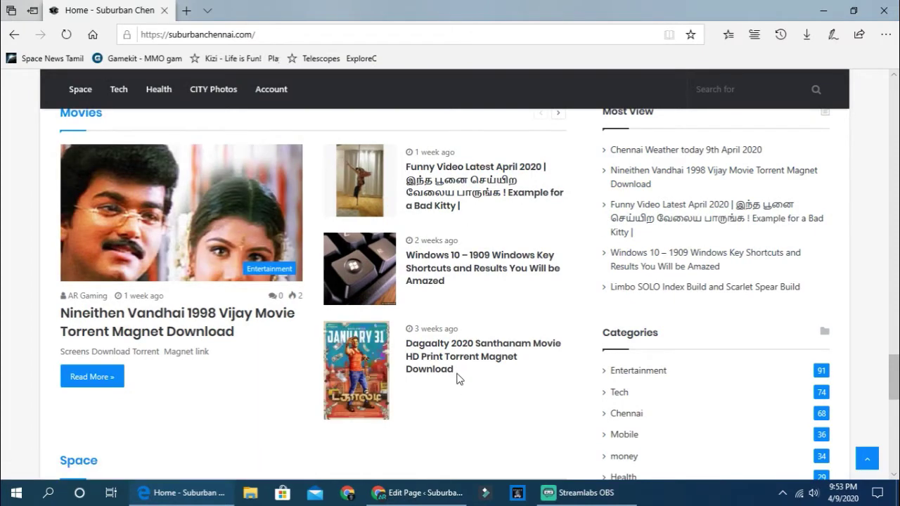
# Compare the Technology and Videos sections of the Jannah demo in Chrome with the live homepage's Space section in Edge
pyautogui.hotkey('alt', 'Tab')
pyautogui.hotkey('ctrl', 'shift', 'Tab')
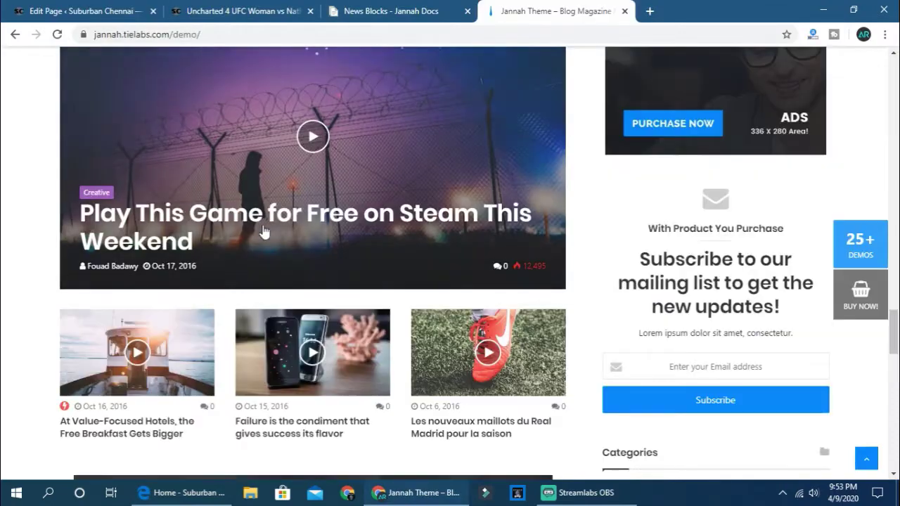
pyautogui.scroll(10, 258, 221)
pyautogui.scroll(4, 431, 249)
pyautogui.scroll(-7, 432, 253)
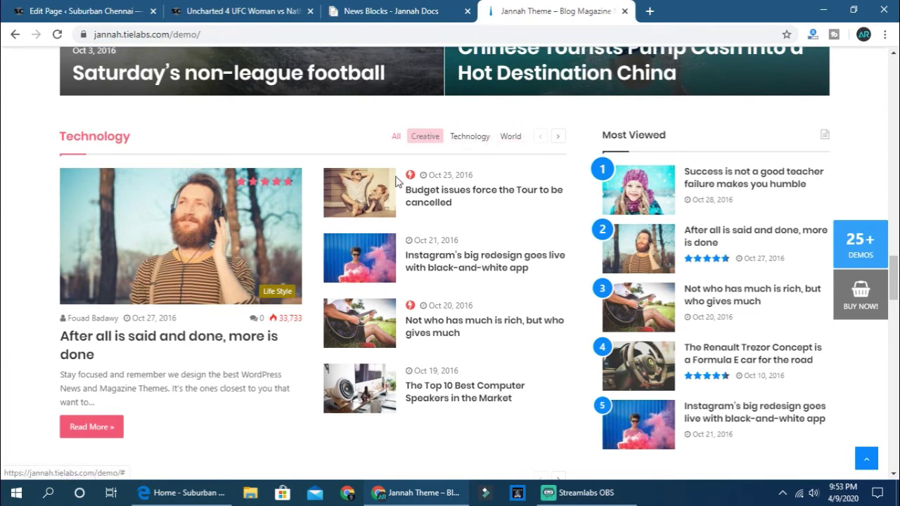
pyautogui.scroll(-4, 234, 275)
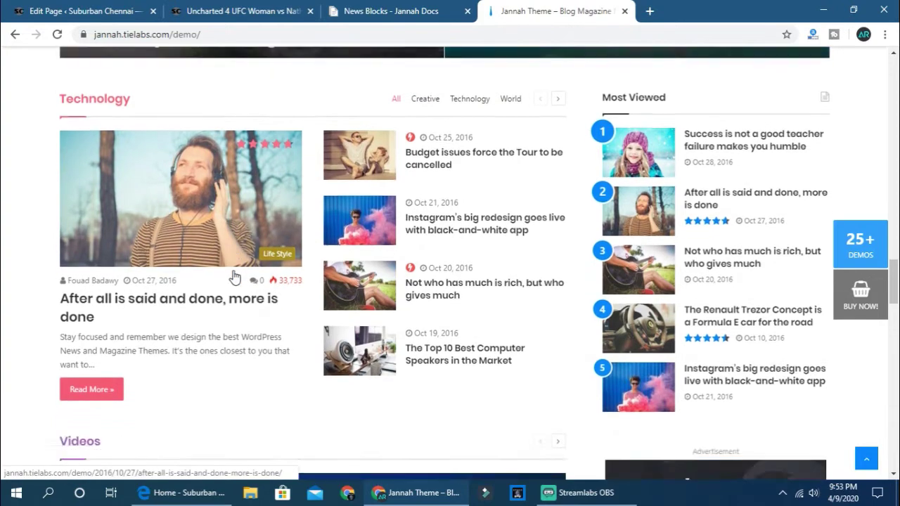
pyautogui.scroll(-4, 165, 260)
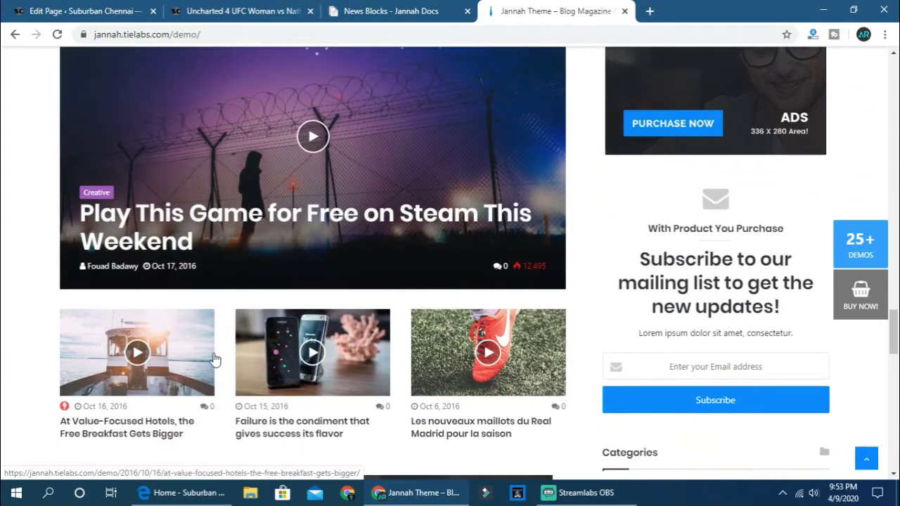
pyautogui.hotkey('alt', 'Tab')
pyautogui.scroll(-6, 331, 269)
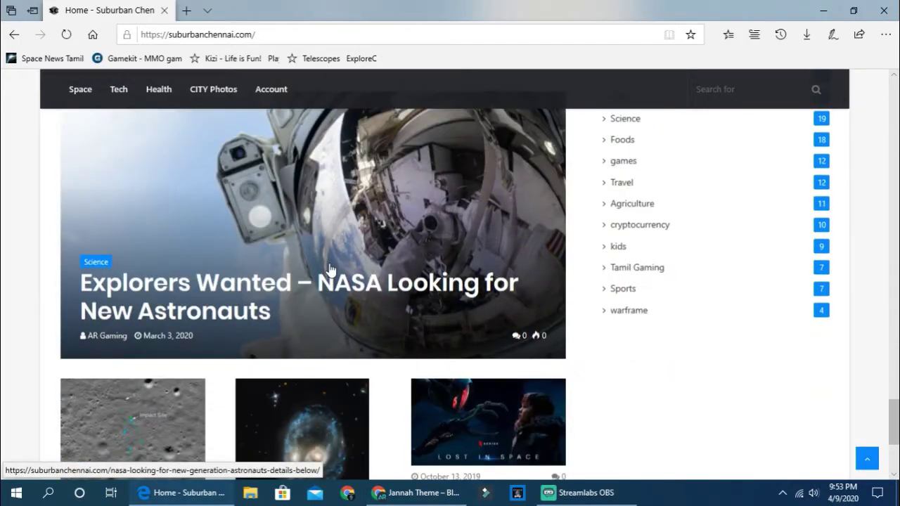
pyautogui.scroll(2, 127, 201)
pyautogui.scroll(-4, 204, 239)
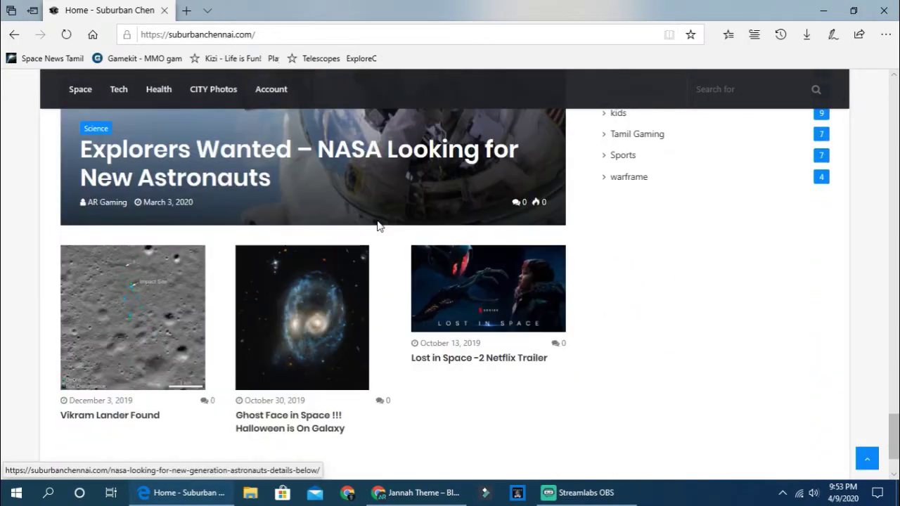
pyautogui.scroll(-1, 499, 290)
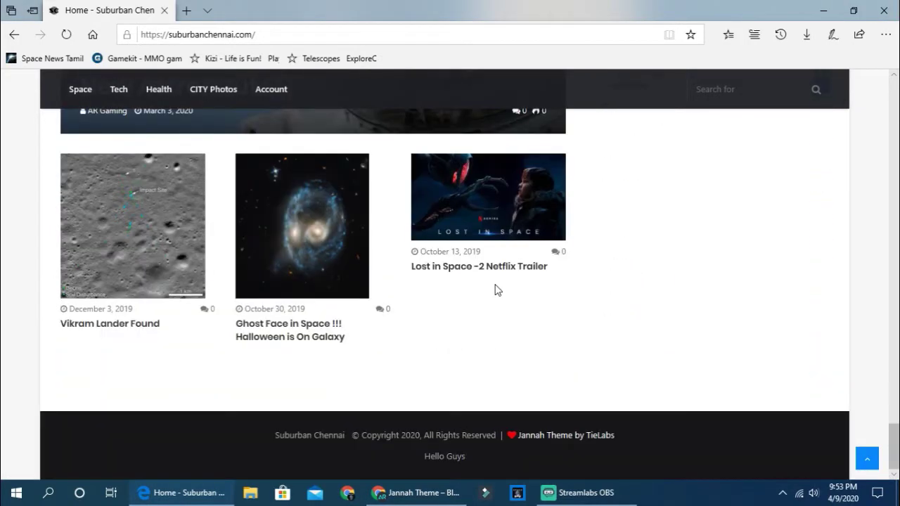
# Examine the layout of the What's new section on the Jannah demo homepage in Chrome, comparing it with the live homepage
pyautogui.hotkey('alt', 'Tab')
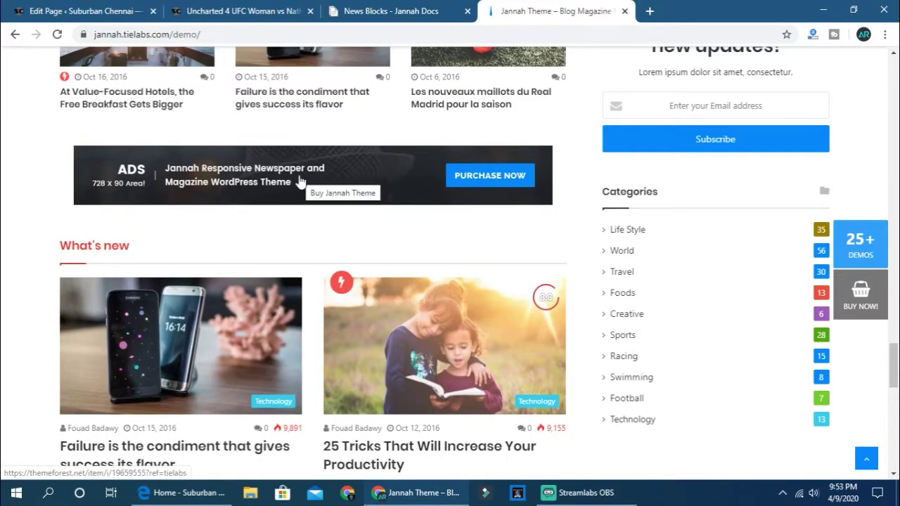
pyautogui.scroll(-2, 204, 254)
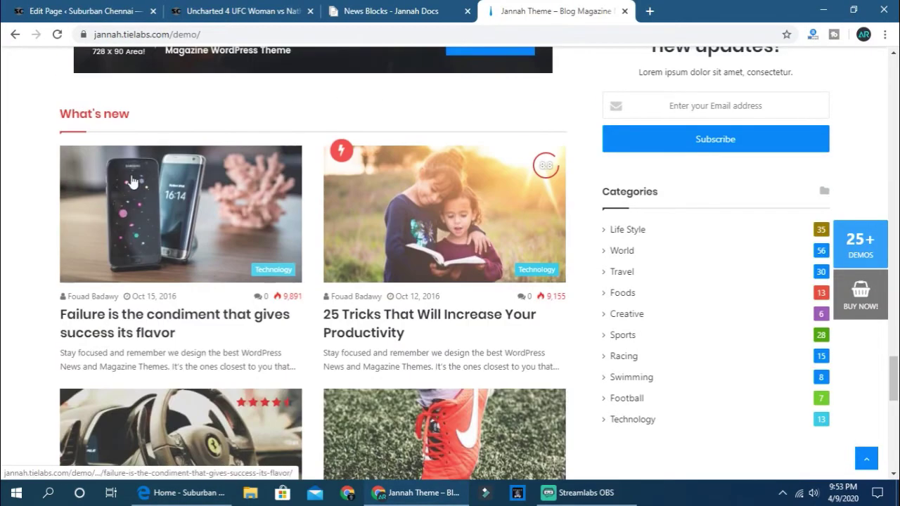
pyautogui.scroll(-5, 386, 201)
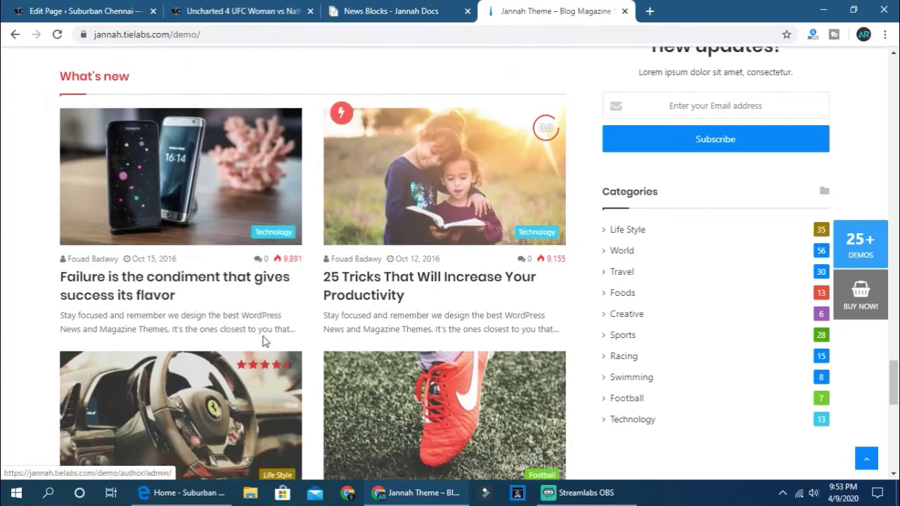
pyautogui.scroll(3, 331, 353)
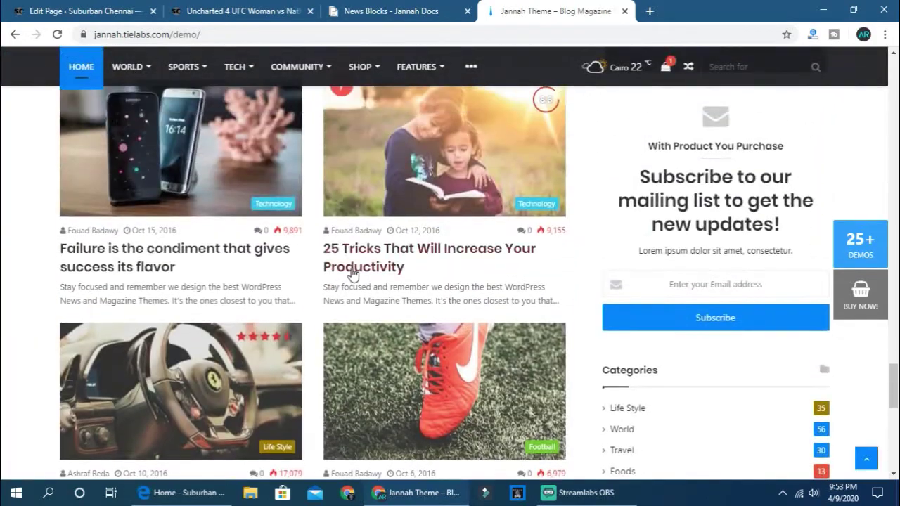
pyautogui.scroll(-3, 348, 277)
pyautogui.scroll(5, 379, 303)
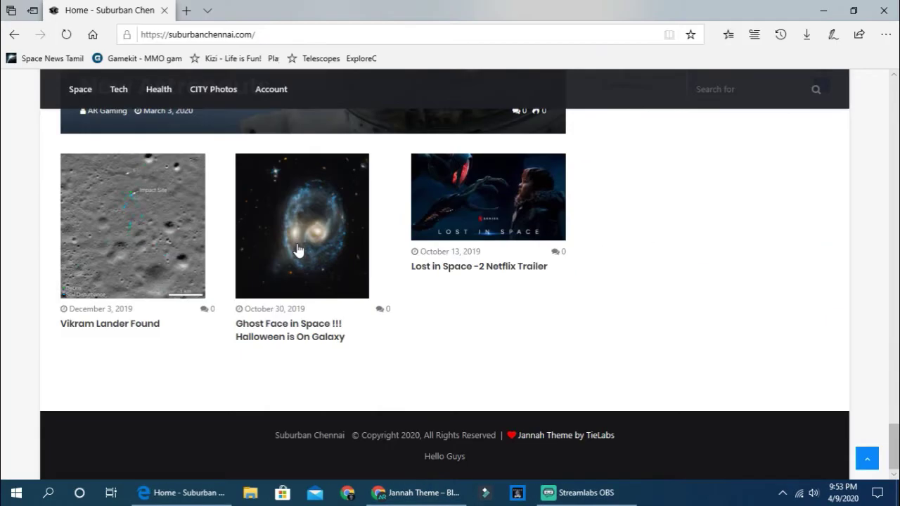
pyautogui.click(181, 493)
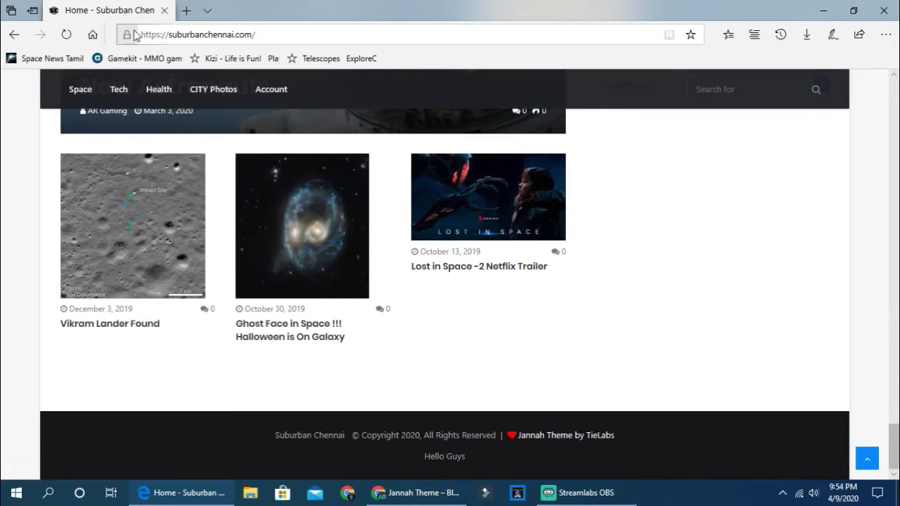
# Add a block below Space in the page editor with the Block #10 layout, after rechecking the demo's What's new section
pyautogui.hotkey('alt', 'Tab')
pyautogui.click(73, 14)
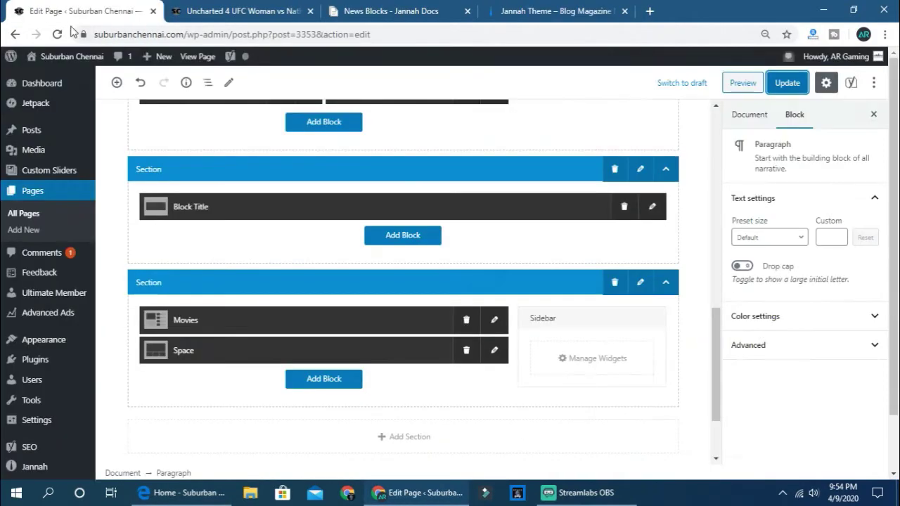
pyautogui.hotkey('alt', 'Tab')
pyautogui.hotkey('alt', 'Tab')
pyautogui.click(335, 383)
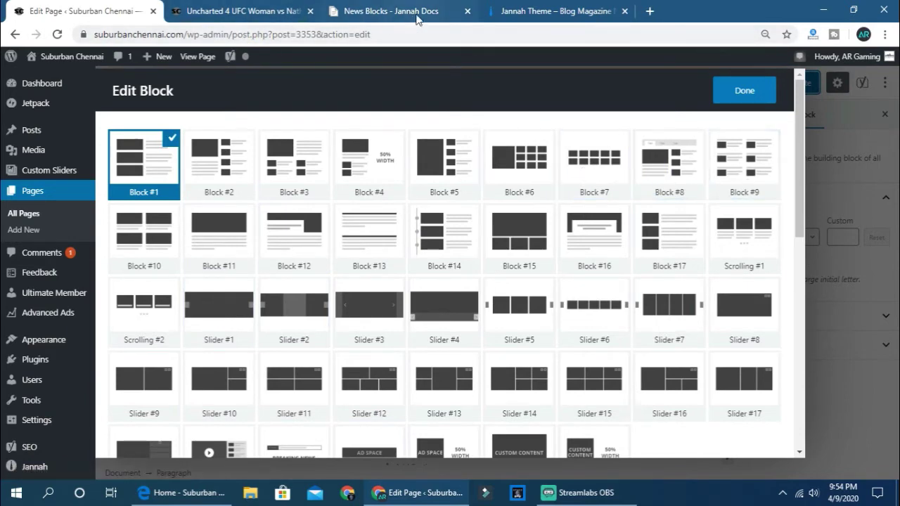
pyautogui.click(512, 17)
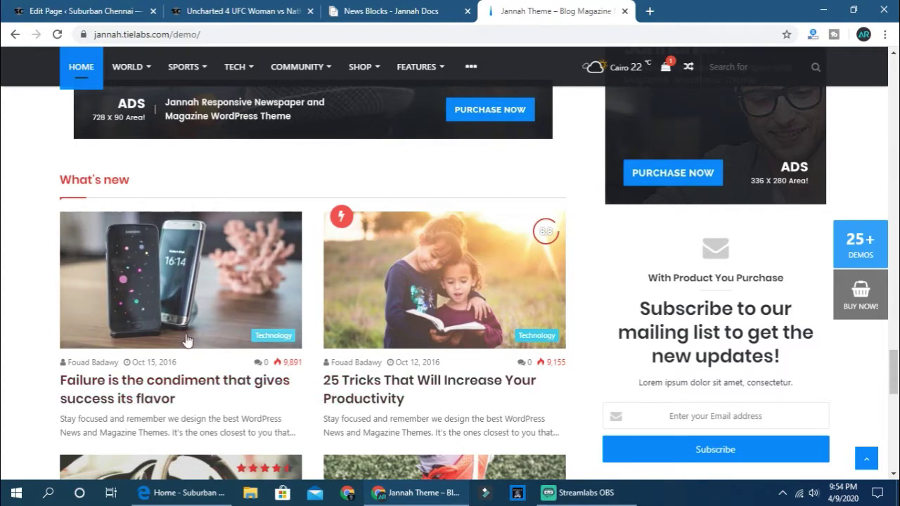
pyautogui.click(85, 16)
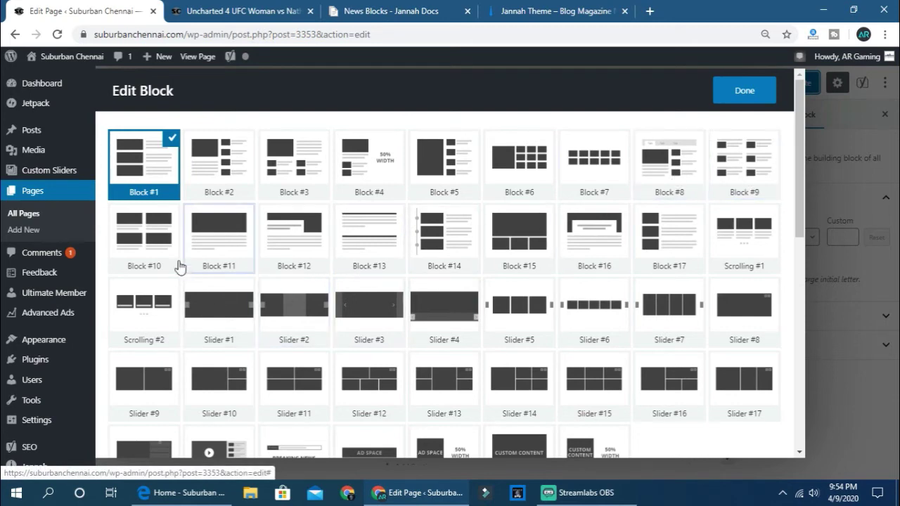
pyautogui.click(156, 246)
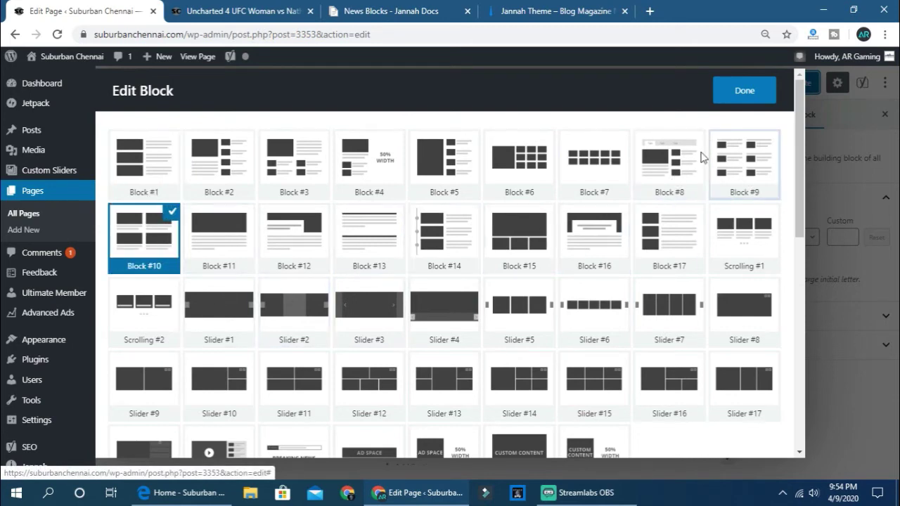
# Set the new block's custom title to All News and review its general settings
pyautogui.scroll(-4, 387, 298)
pyautogui.tripleClick(370, 317)
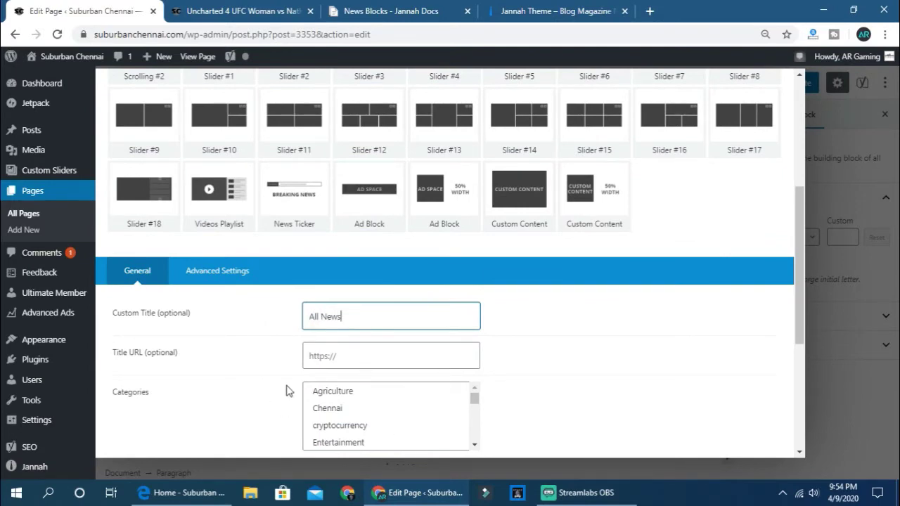
pyautogui.write('All News')
pyautogui.scroll(-5, 351, 417)
pyautogui.scroll(-3, 237, 398)
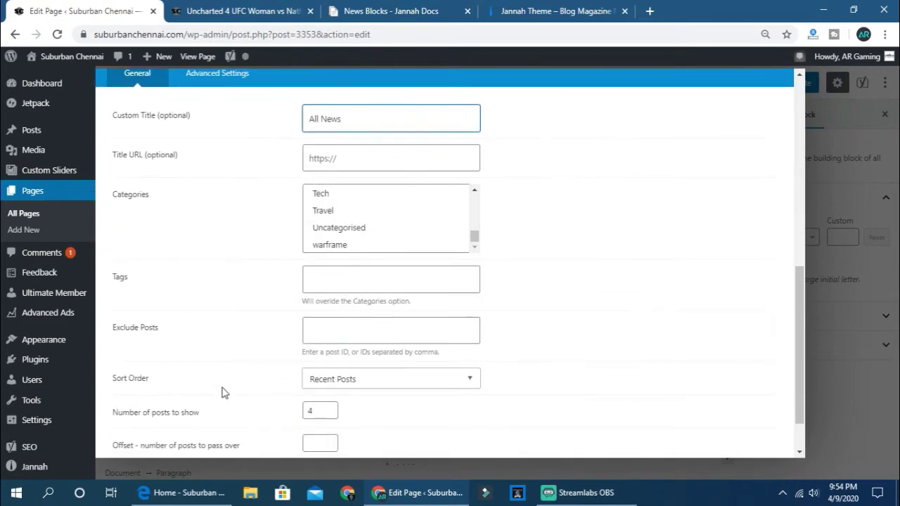
pyautogui.scroll(4, 422, 348)
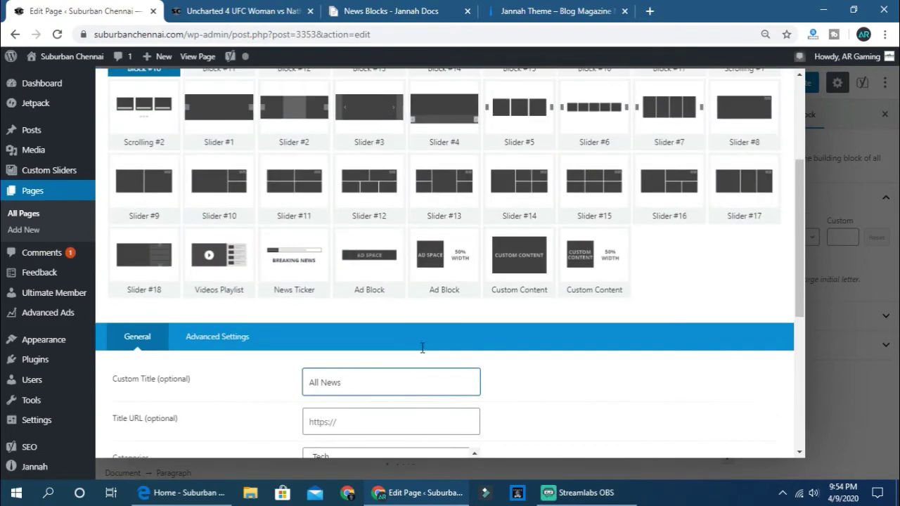
pyautogui.scroll(-3, 458, 351)
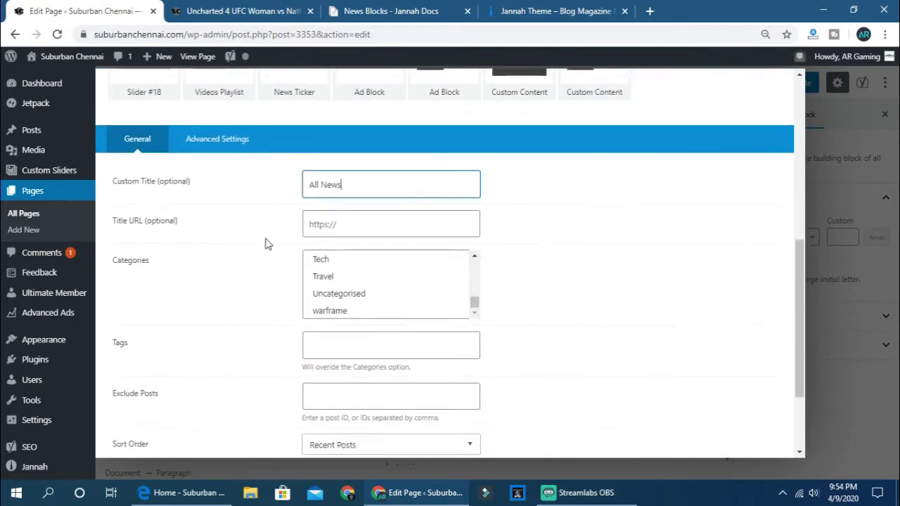
# Review the All News block's advanced settings and finish editing it
pyautogui.click(224, 146)
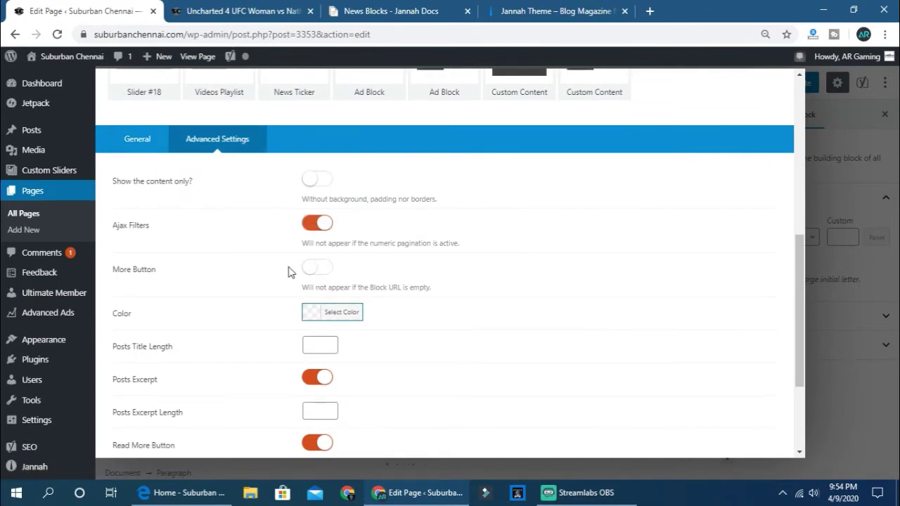
pyautogui.scroll(-2, 342, 331)
pyautogui.scroll(8, 649, 315)
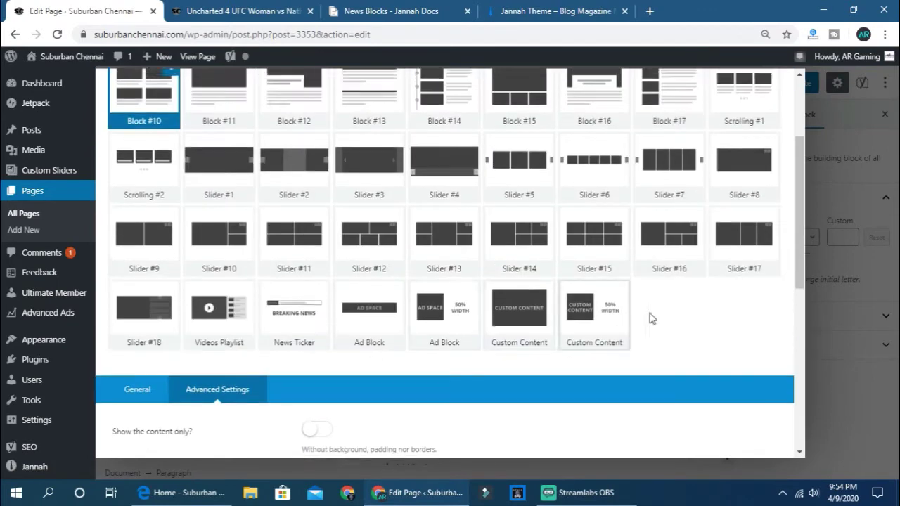
pyautogui.click(740, 94)
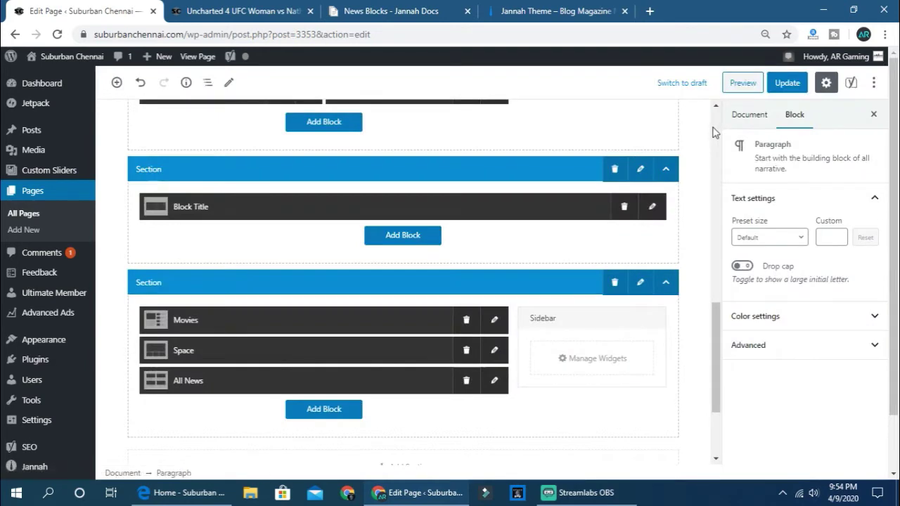
# Update the page with the All News block, then switch to Edge and reload the live homepage
pyautogui.click(788, 83)
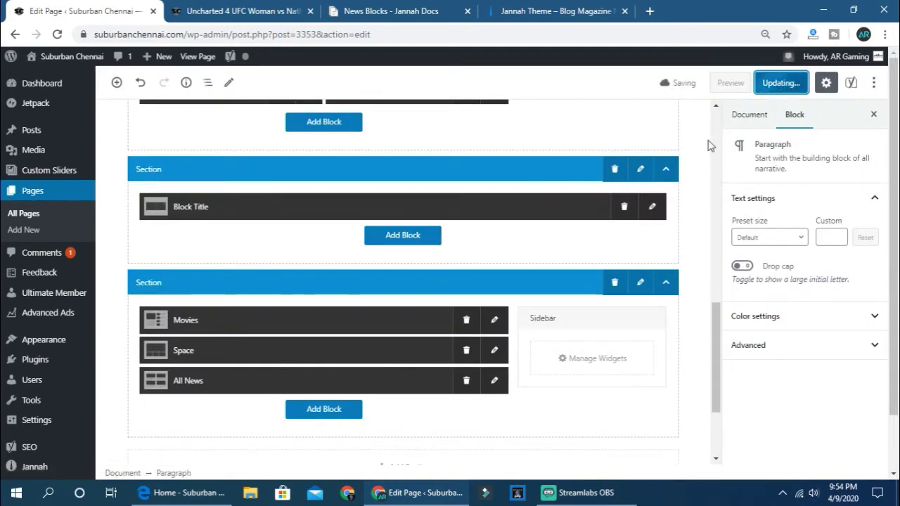
pyautogui.hotkey('alt', 'Tab')
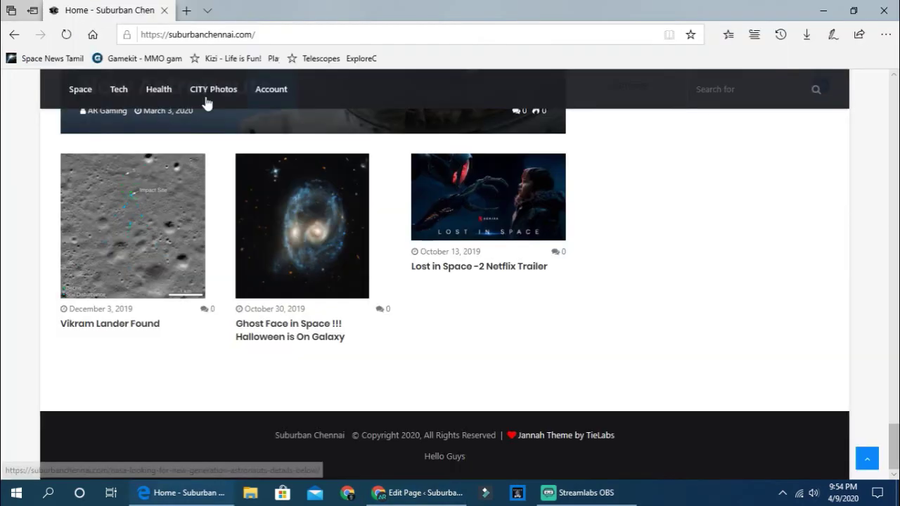
pyautogui.click(66, 35)
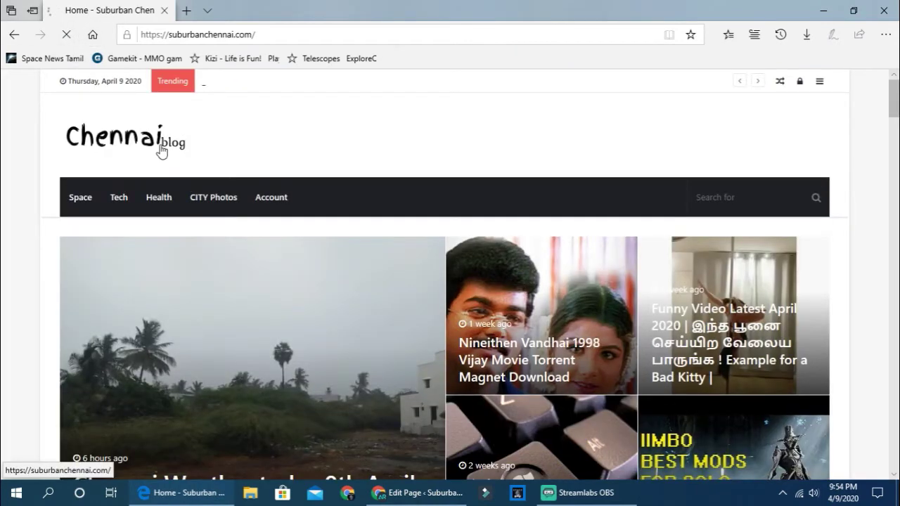
# Compare the Space section on the live homepage with the Videos section on the Jannah demo site
pyautogui.scroll(-15, 321, 232)
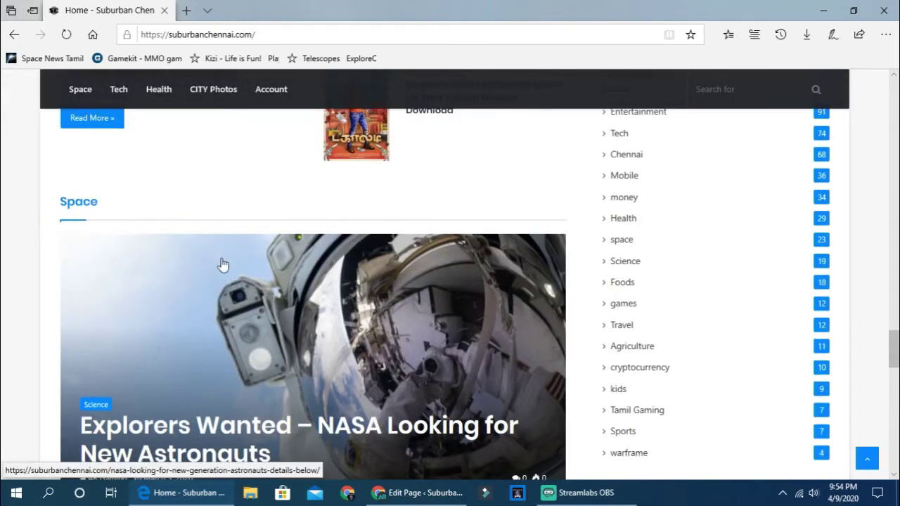
pyautogui.scroll(-4, 332, 280)
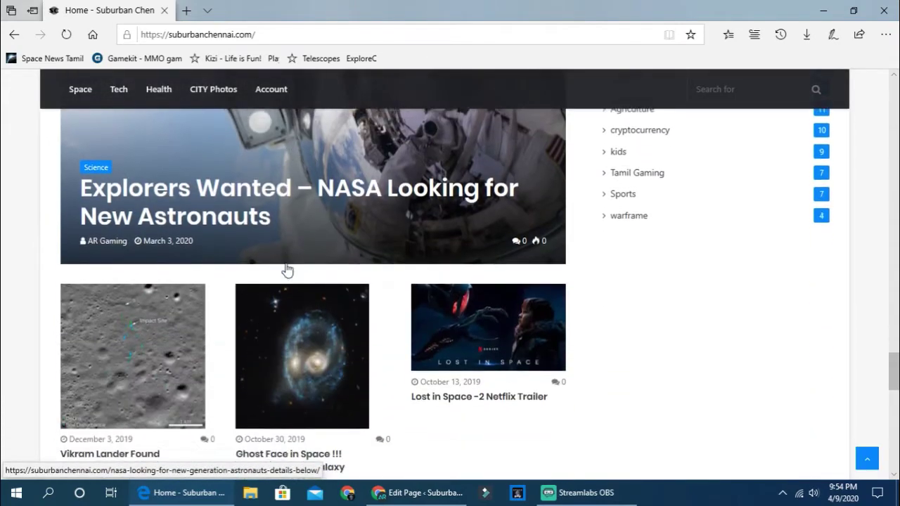
pyautogui.hotkey('alt', 'Tab')
pyautogui.click(533, 14)
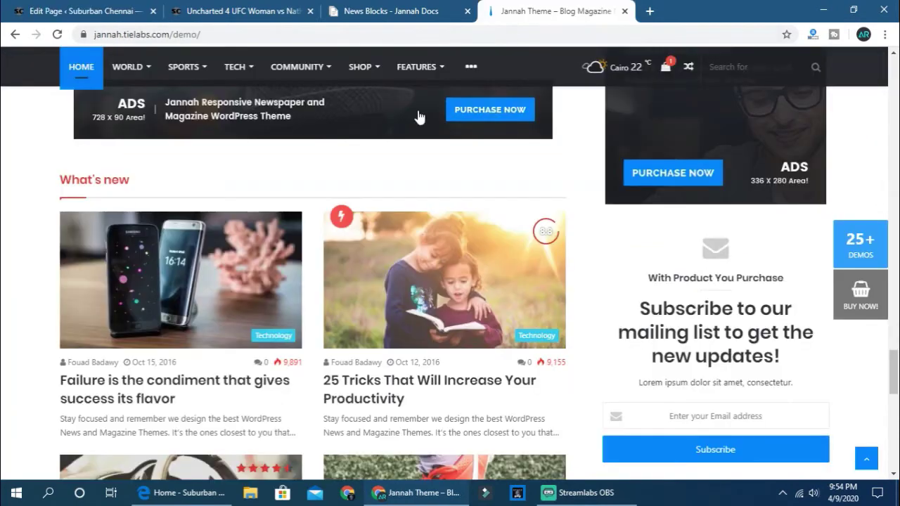
pyautogui.scroll(8, 255, 287)
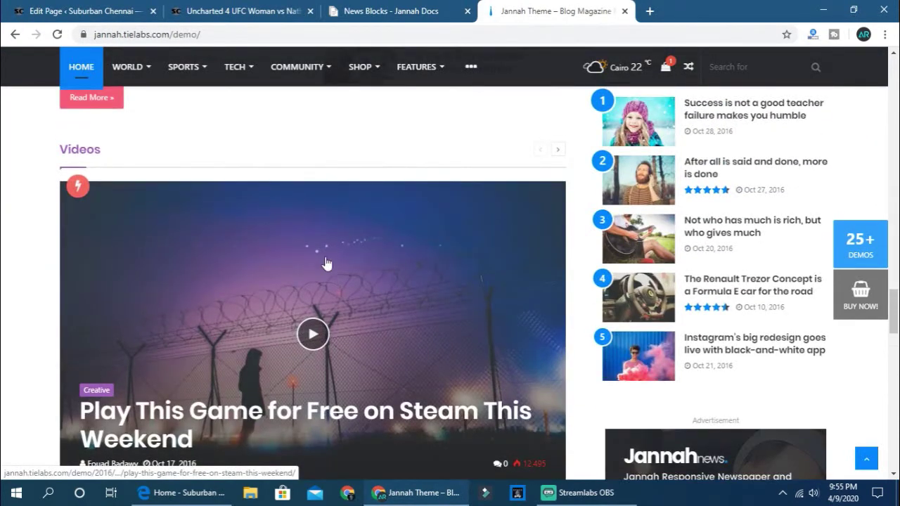
pyautogui.scroll(-4, 305, 363)
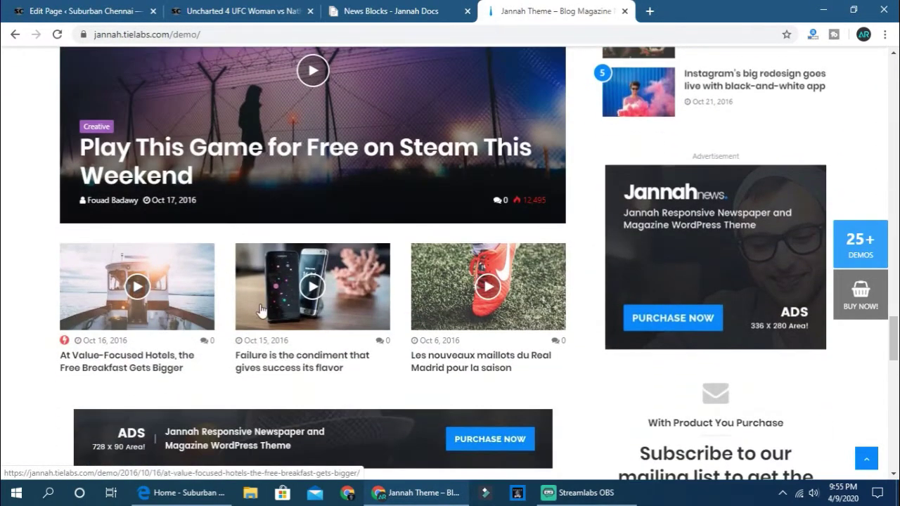
pyautogui.hotkey('alt', 'Tab')
pyautogui.scroll(3, 177, 232)
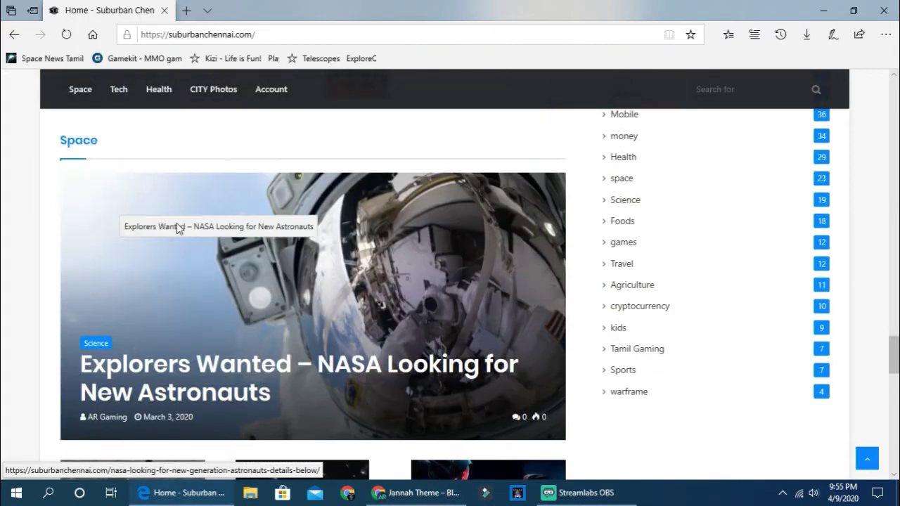
pyautogui.scroll(-2, 176, 252)
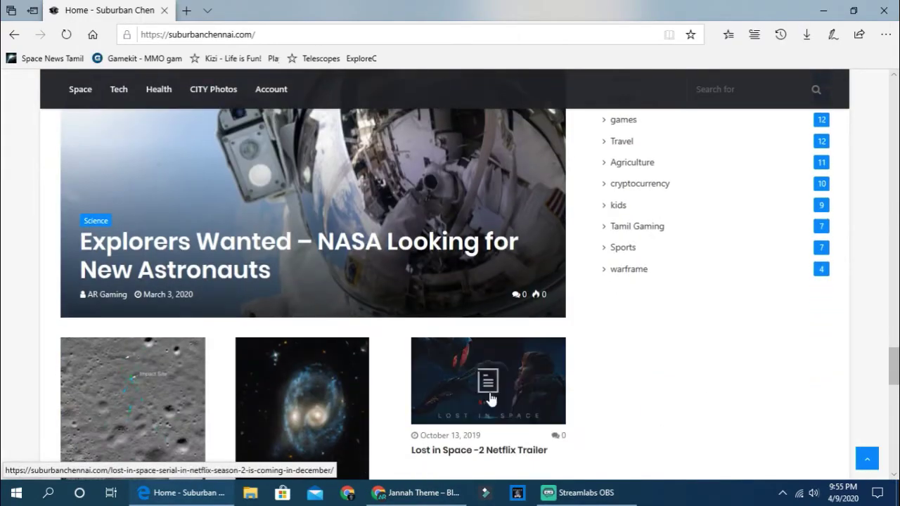
pyautogui.scroll(-1, 490, 387)
pyautogui.hotkey('alt', 'Tab')
pyautogui.scroll(-3, 345, 295)
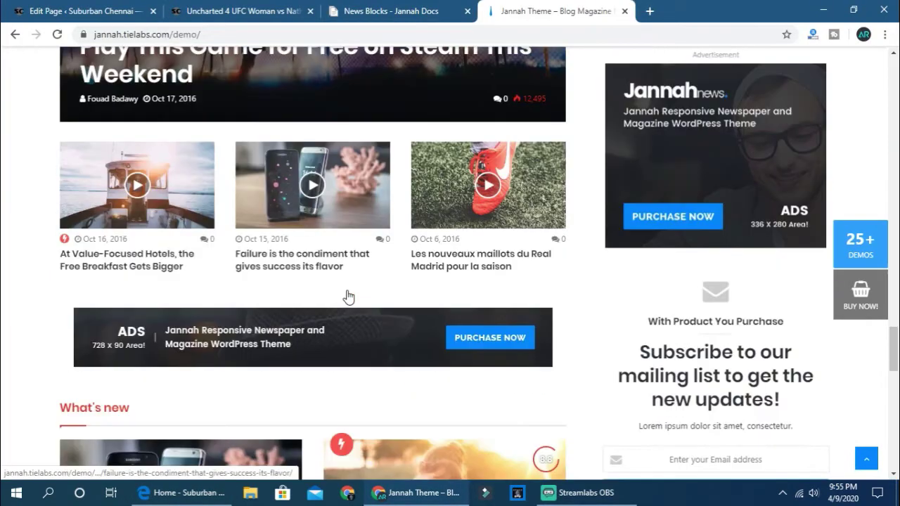
pyautogui.hotkey('alt', 'Tab')
# Compare the live homepage's All News section with the demo's What's new section, including the section header and post layout
pyautogui.scroll(-2, 341, 274)
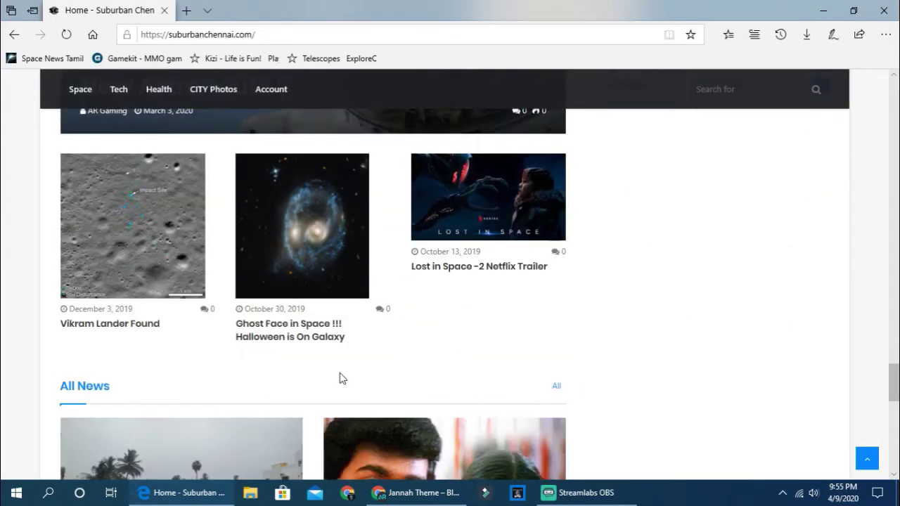
pyautogui.hotkey('alt', 'Tab')
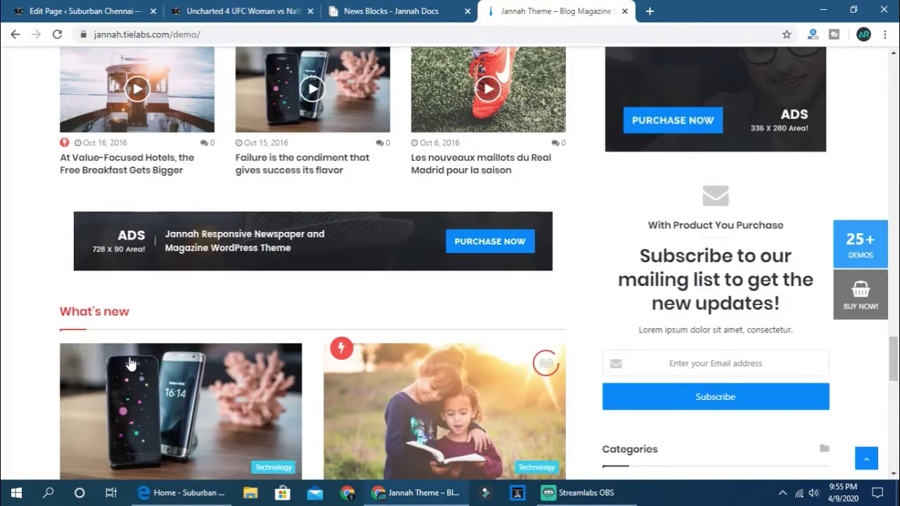
pyautogui.scroll(-2, 127, 355)
pyautogui.scroll(-2, 211, 394)
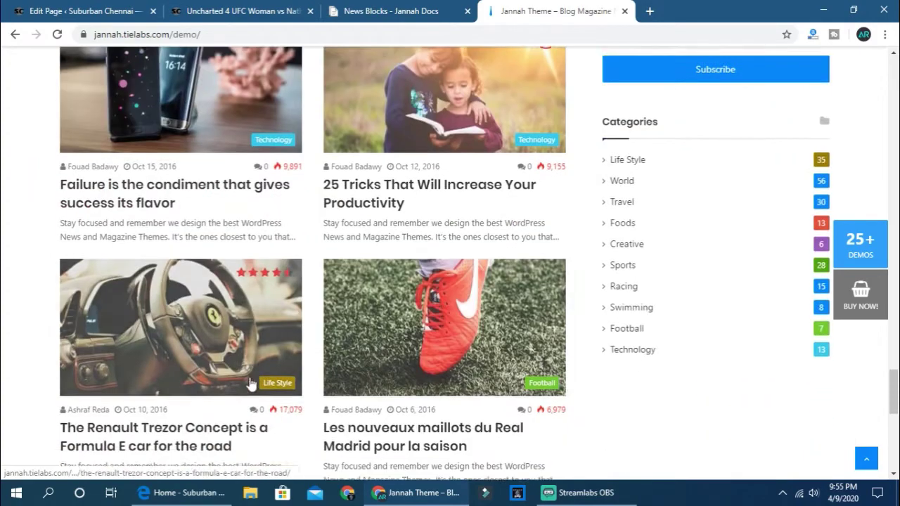
pyautogui.scroll(-3, 260, 345)
pyautogui.scroll(4, 441, 235)
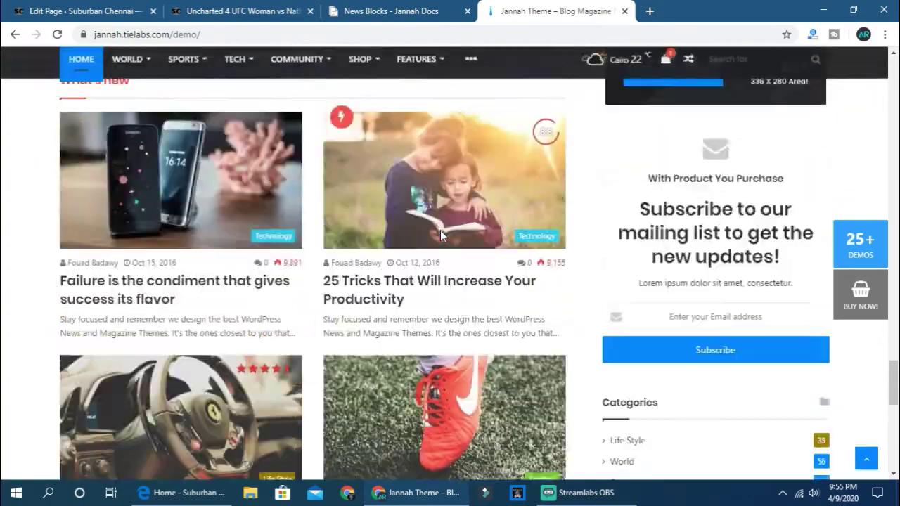
pyautogui.hotkey('alt', 'Tab')
pyautogui.scroll(-6, 287, 288)
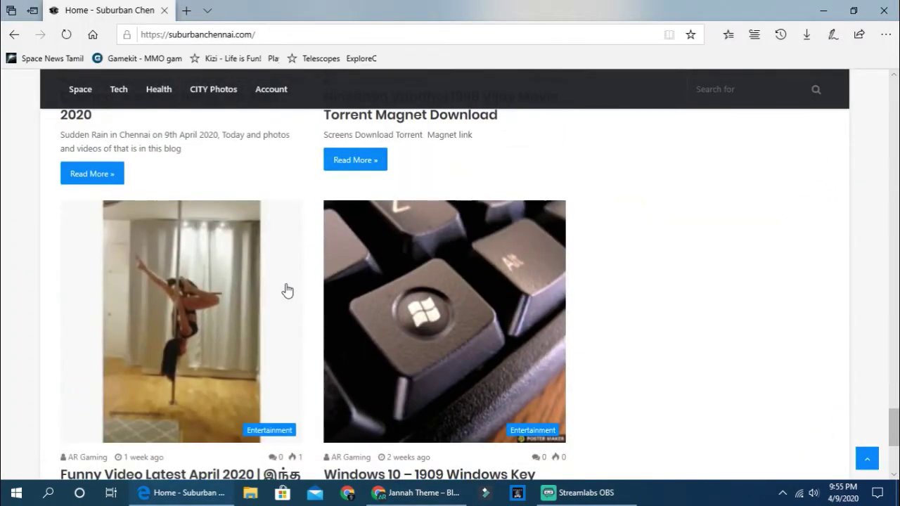
pyautogui.scroll(-4, 287, 290)
pyautogui.hotkey('alt', 'Tab')
pyautogui.moveTo(124, 75)
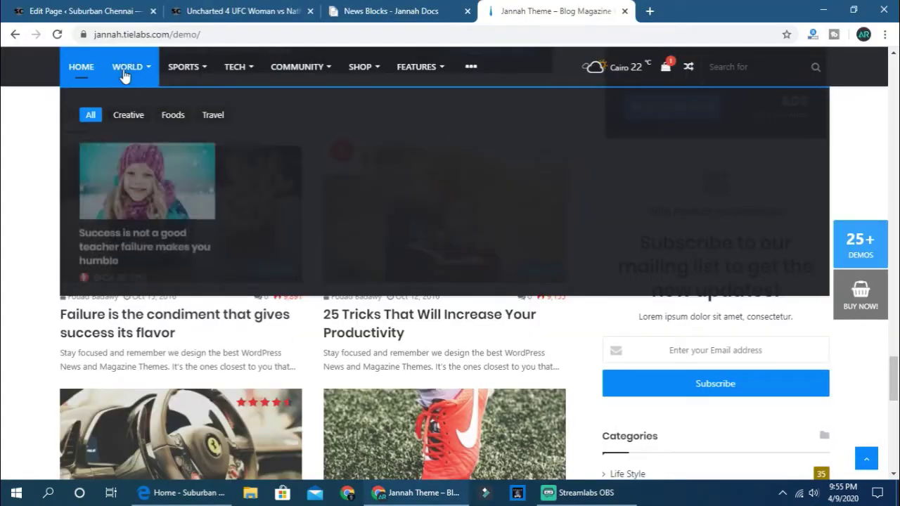
pyautogui.hotkey('alt', 'Tab')
pyautogui.scroll(6, 312, 263)
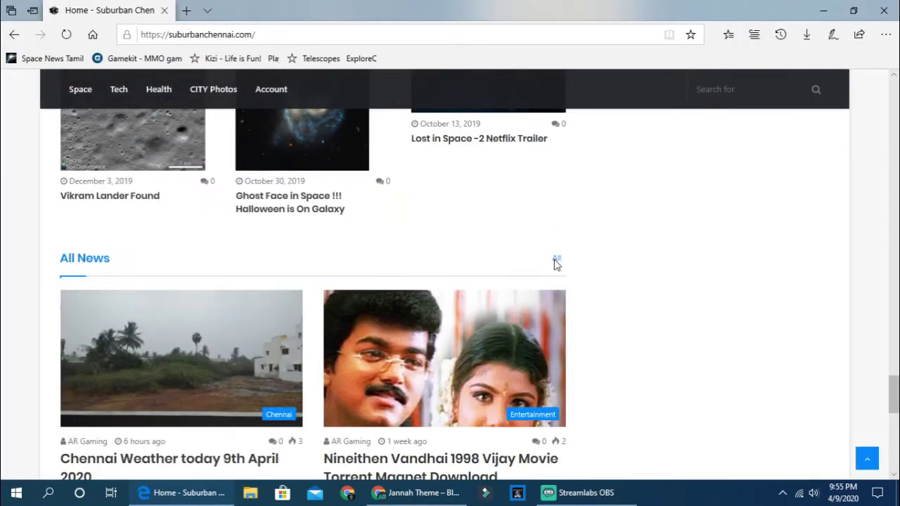
pyautogui.hotkey('alt', 'Tab')
pyautogui.hotkey('alt', 'Tab')
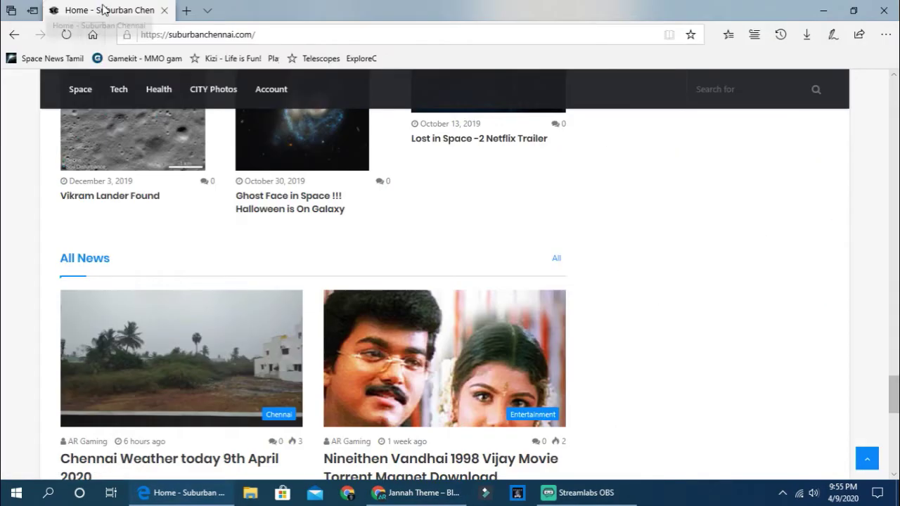
# Reopen the All News block for editing in the page editor and review its advanced settings
pyautogui.hotkey('alt', 'Tab')
pyautogui.click(86, 15)
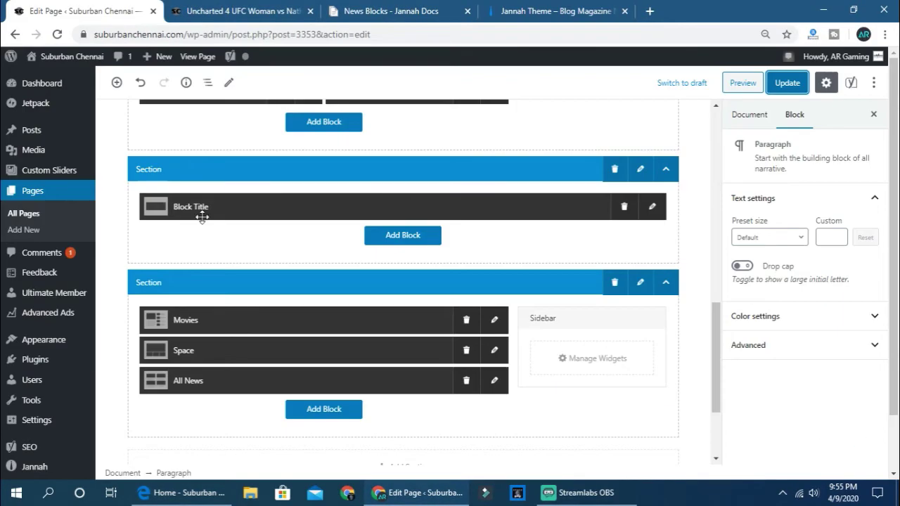
pyautogui.click(495, 380)
pyautogui.scroll(-10, 443, 359)
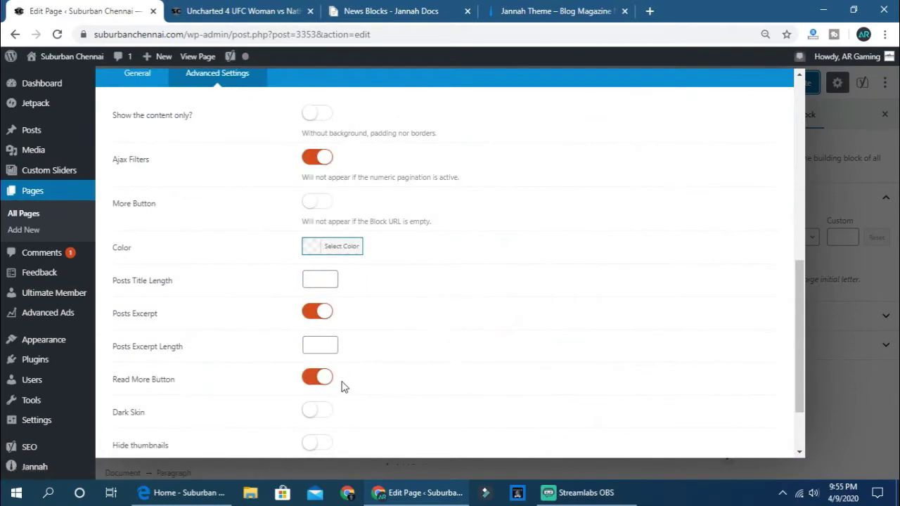
pyautogui.scroll(-2, 339, 373)
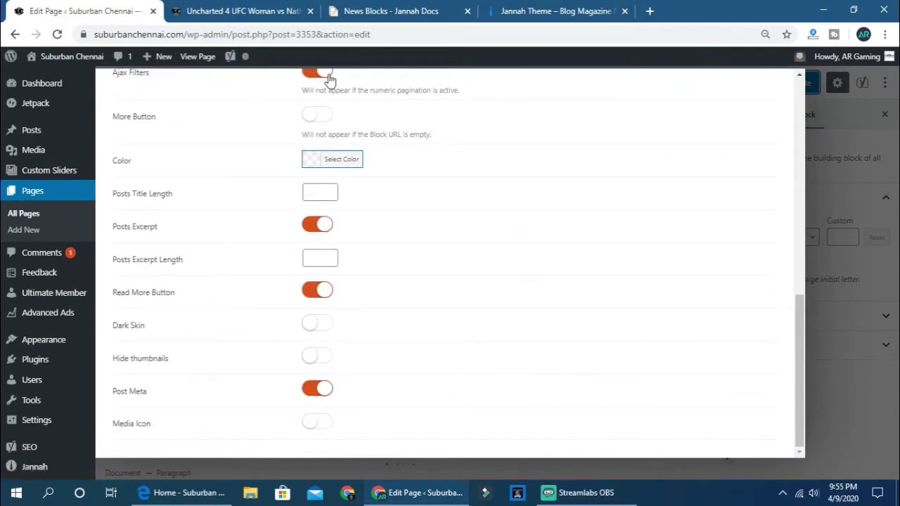
pyautogui.scroll(5, 339, 104)
# Set the All News block's pagination to Load More, finish editing the block and update the page
pyautogui.click(129, 257)
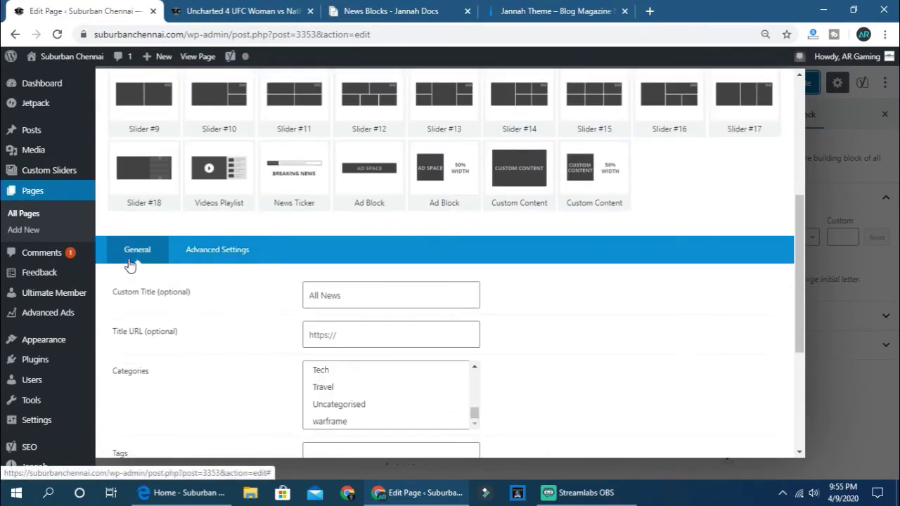
pyautogui.scroll(-2, 320, 242)
pyautogui.scroll(-1, 327, 236)
pyautogui.click(373, 426)
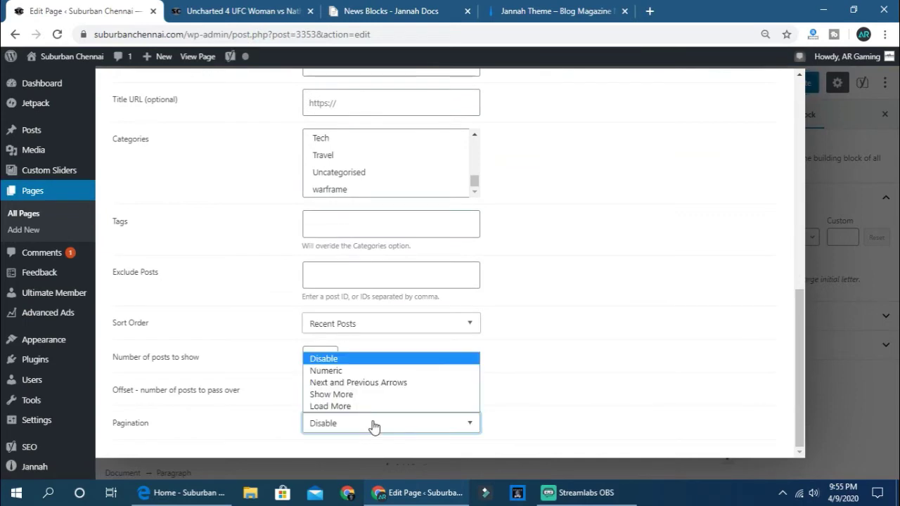
pyautogui.click(367, 406)
pyautogui.scroll(5, 718, 207)
pyautogui.scroll(5, 721, 204)
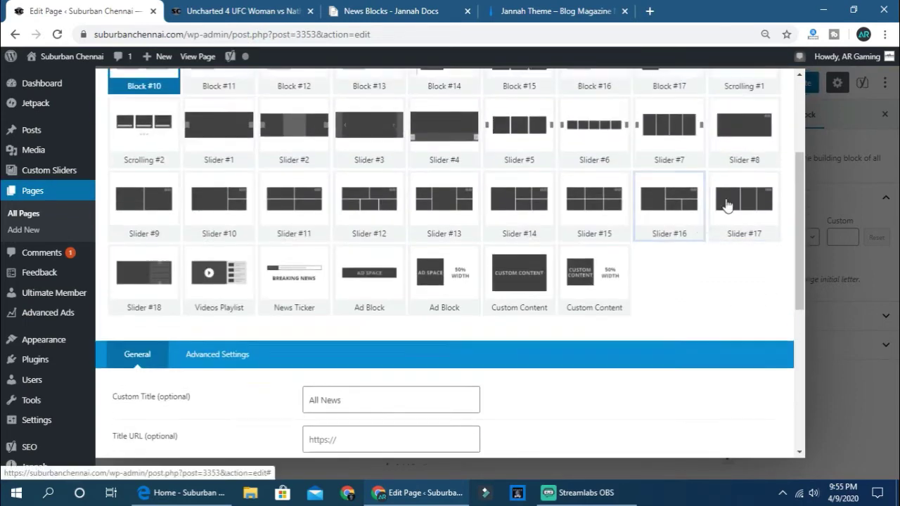
pyautogui.click(747, 92)
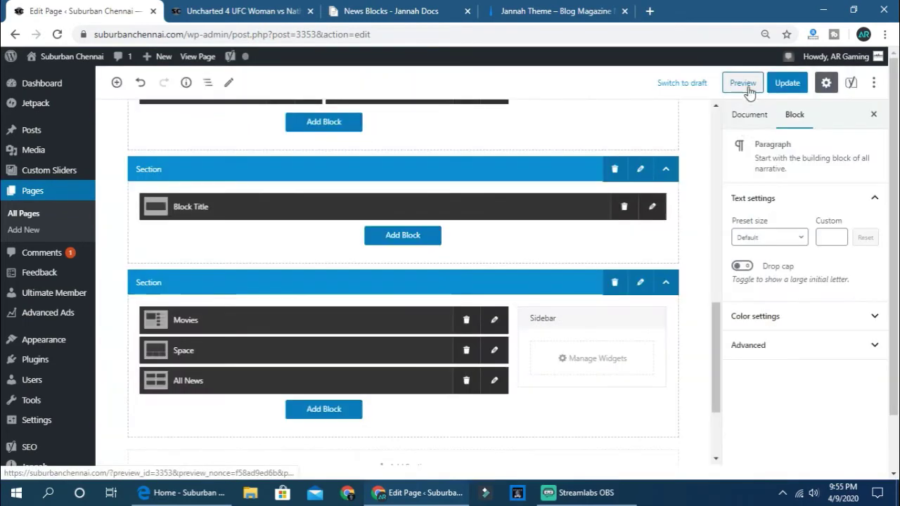
pyautogui.click(797, 84)
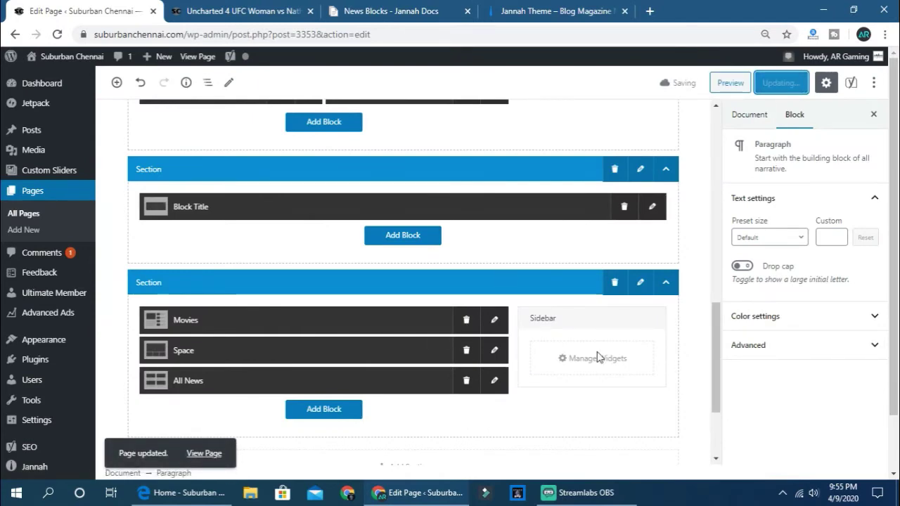
# Compare the demo's sidebar widgets and Load More area with the sidebar on the live homepage
pyautogui.click(556, 12)
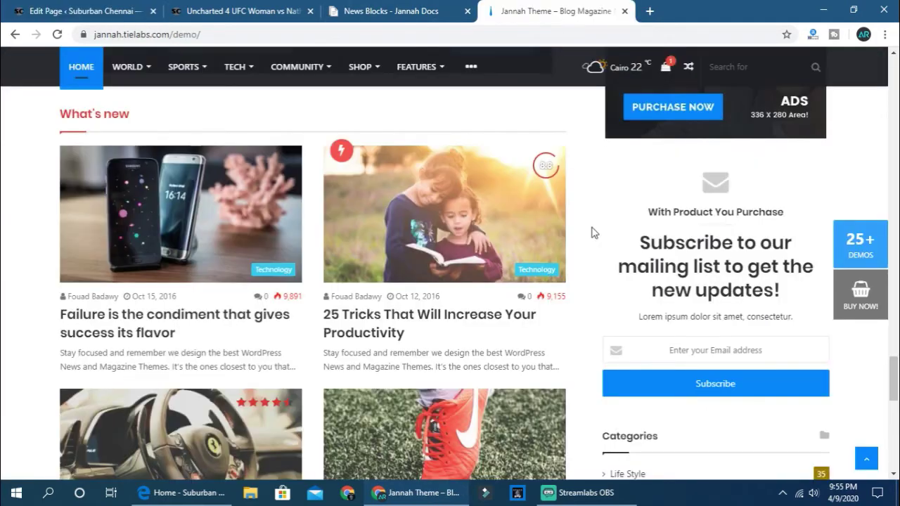
pyautogui.scroll(-4, 668, 300)
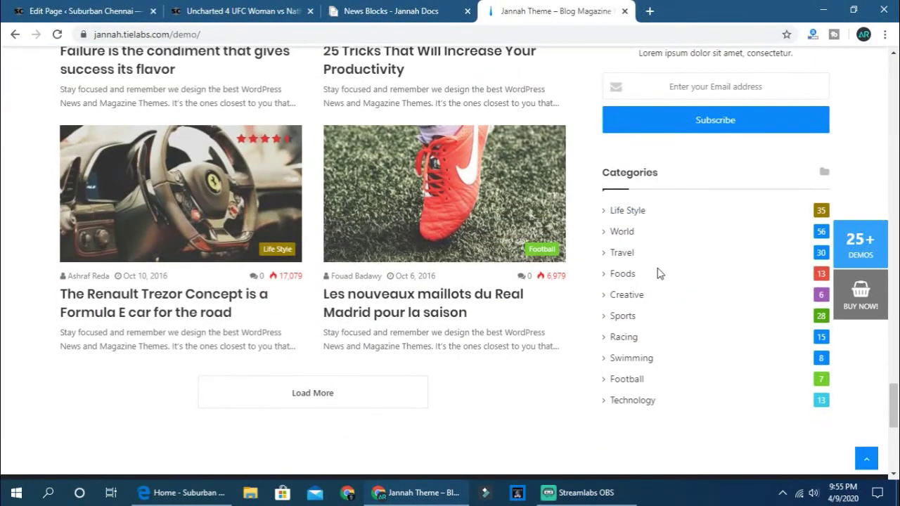
pyautogui.hotkey('alt', 'Tab')
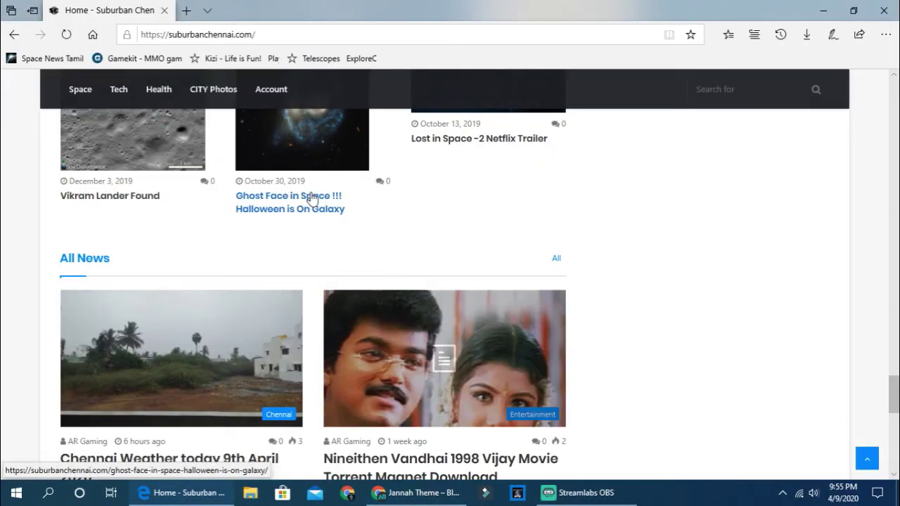
pyautogui.scroll(8, 645, 295)
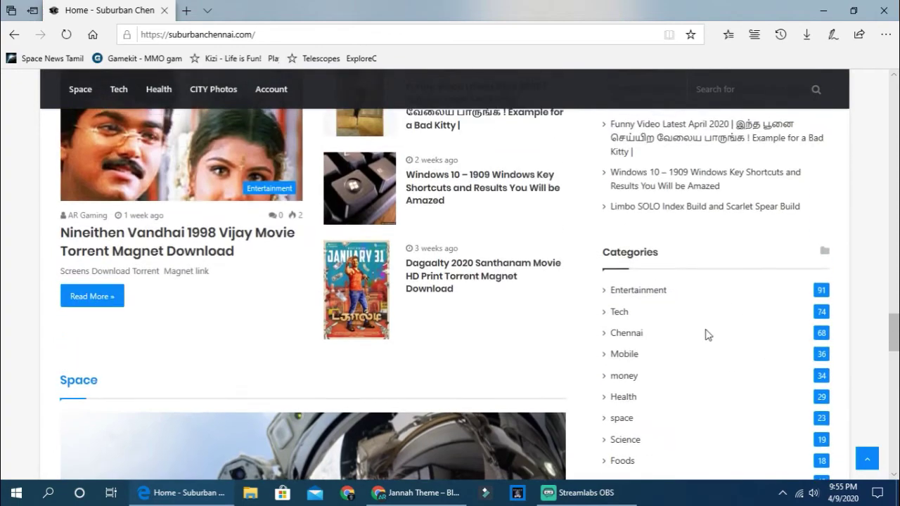
pyautogui.hotkey('alt', 'Tab')
pyautogui.moveTo(432, 497)
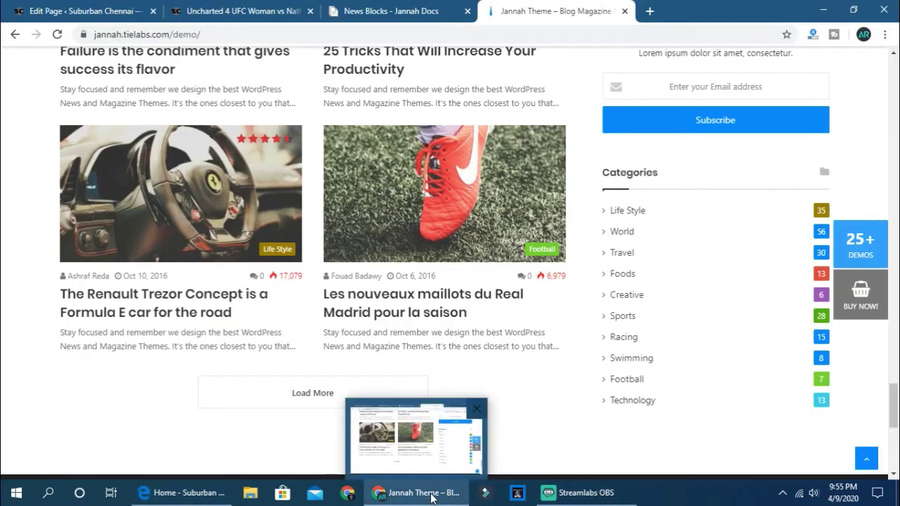
# Open the widget manager for the last section's sidebar and try to add the Tag Cloud widget to the Section Widgets Area
pyautogui.hotkey('ctrl', '1')
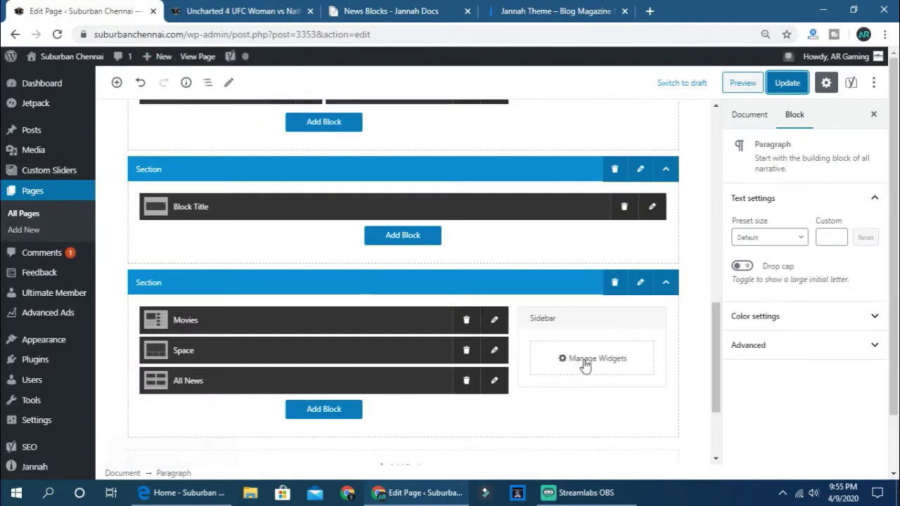
pyautogui.click(591, 360)
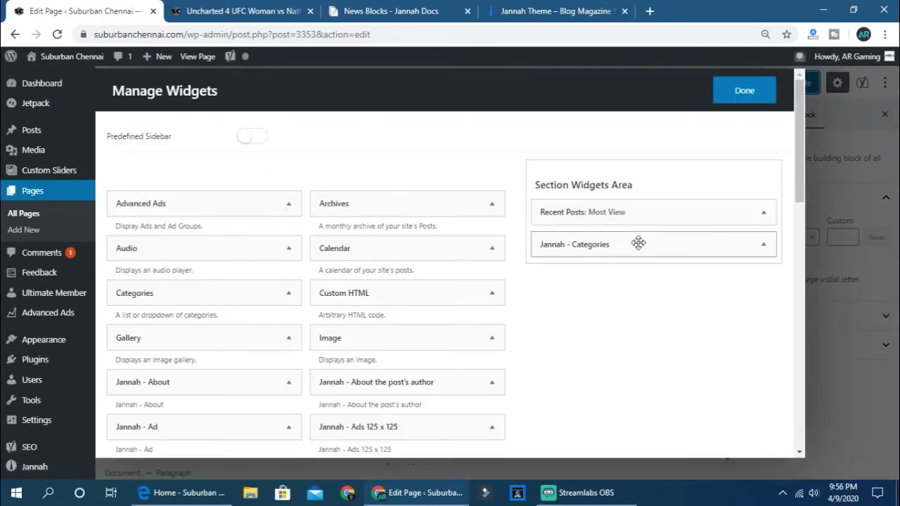
pyautogui.click(713, 245)
pyautogui.scroll(-10, 355, 392)
pyautogui.scroll(-1, 355, 393)
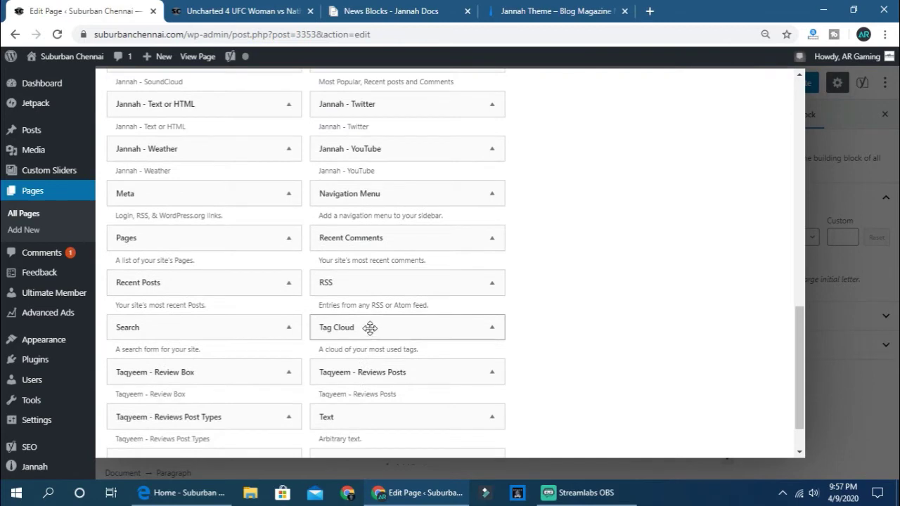
pyautogui.moveTo(370, 327); pyautogui.dragTo(621, 243)
# Collapse the Recent Posts widget and add the Tag Cloud widget below Jannah - Categories in the Section Widgets Area
pyautogui.scroll(10, 621, 239)
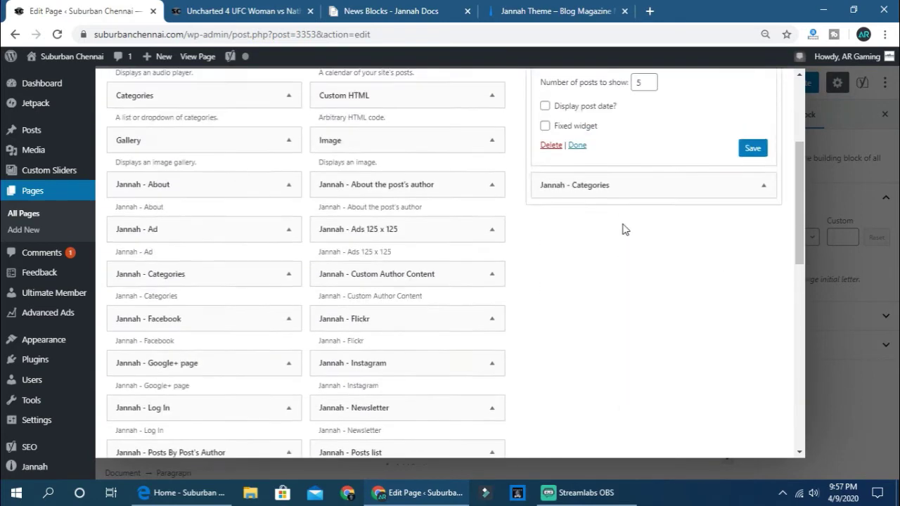
pyautogui.scroll(-6, 590, 293)
pyautogui.scroll(5, 569, 269)
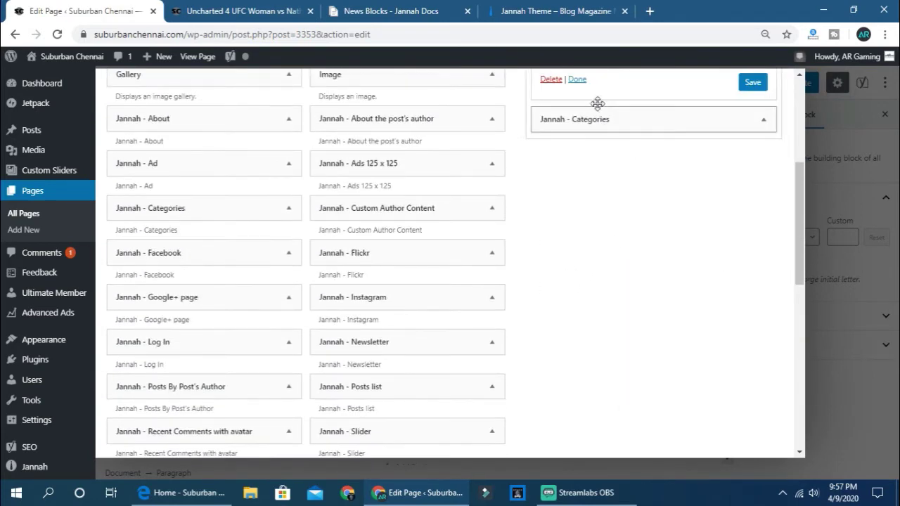
pyautogui.click(581, 85)
pyautogui.scroll(-5, 478, 278)
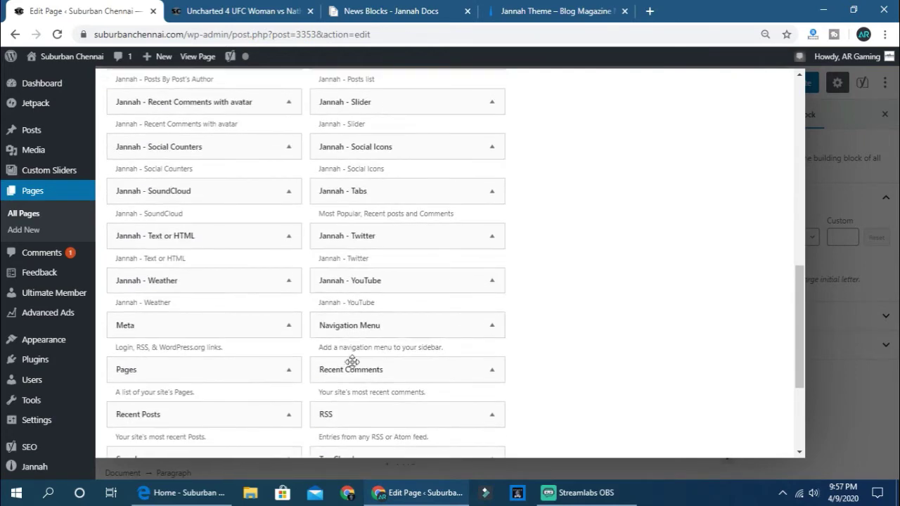
pyautogui.scroll(-1, 379, 379)
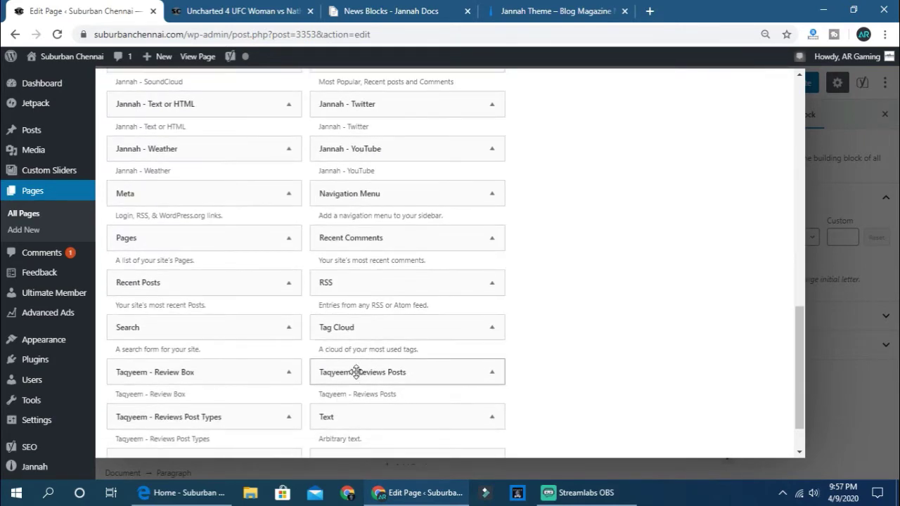
pyautogui.scroll(-1, 359, 376)
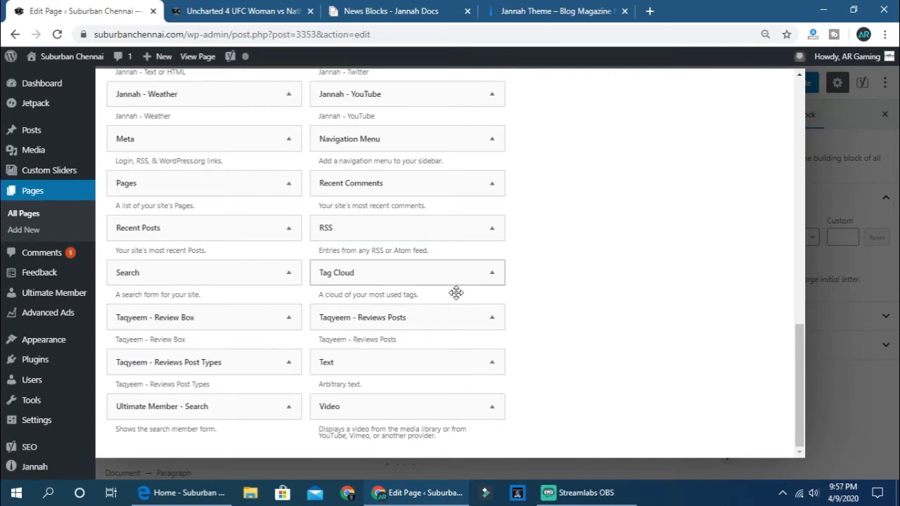
pyautogui.moveTo(456, 293); pyautogui.dragTo(569, 262)
pyautogui.scroll(10, 635, 221)
pyautogui.moveTo(573, 284); pyautogui.dragTo(572, 281)
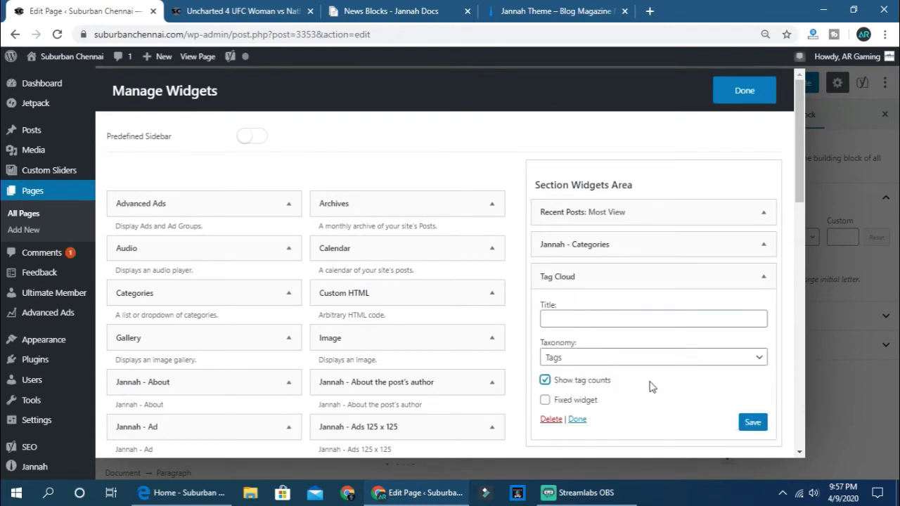
# Title the Tag Cloud widget Other Topics with tag counts shown, save it, finish managing widgets and update the page
pyautogui.click(600, 325)
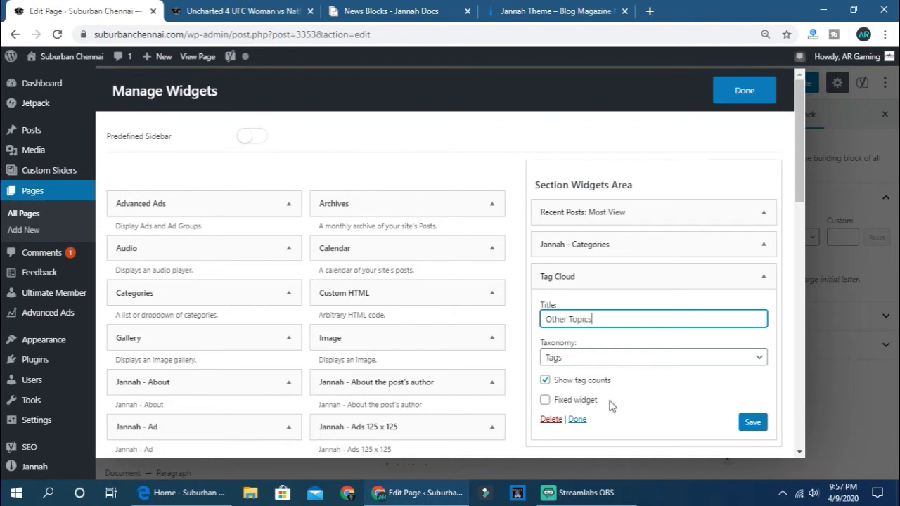
pyautogui.click(751, 425)
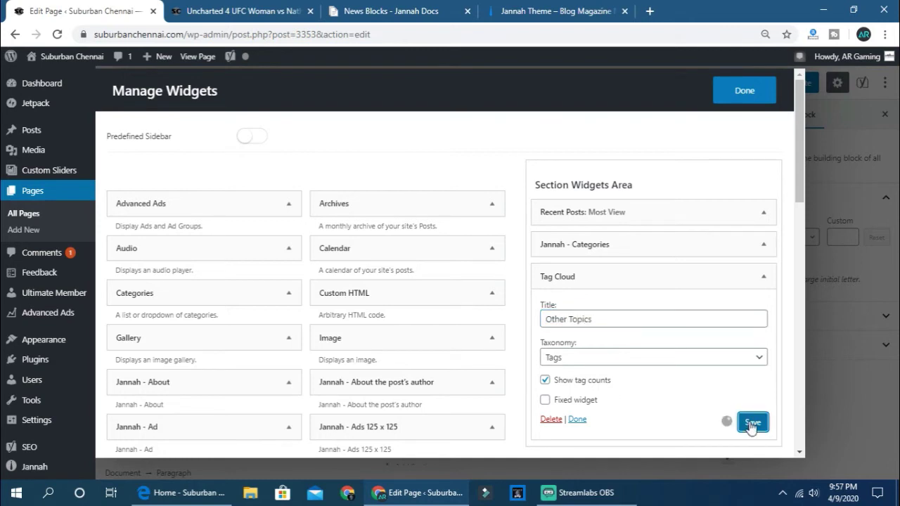
pyautogui.click(582, 422)
pyautogui.click(757, 86)
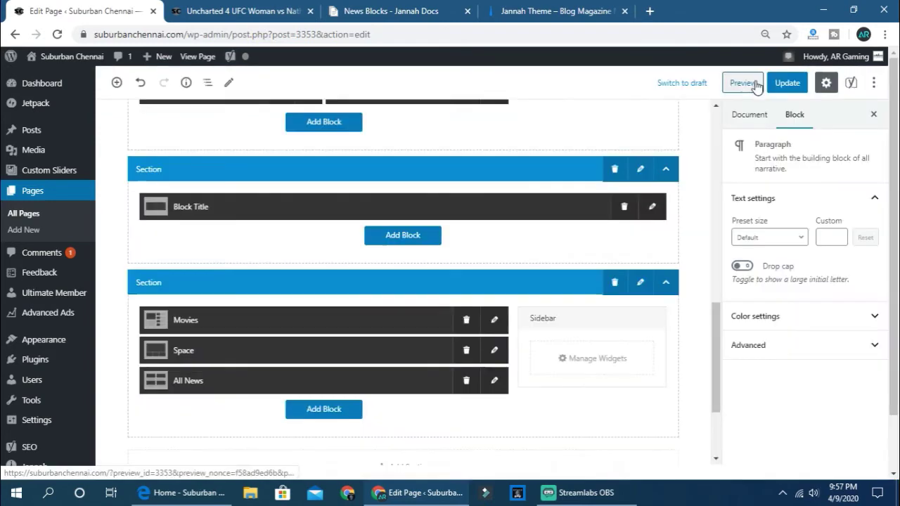
pyautogui.click(784, 85)
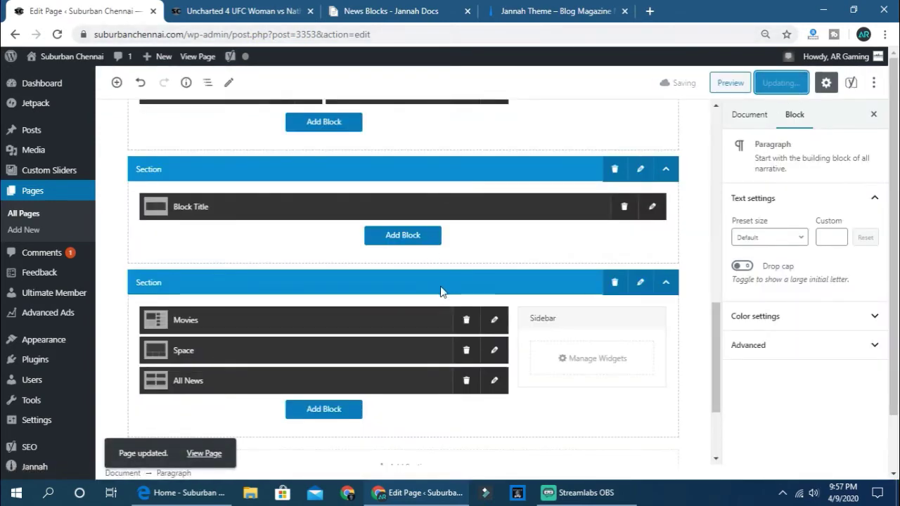
# Switch to Microsoft Edge and reload the live Suburban Chennai homepage
pyautogui.click(183, 492)
pyautogui.click(66, 34)
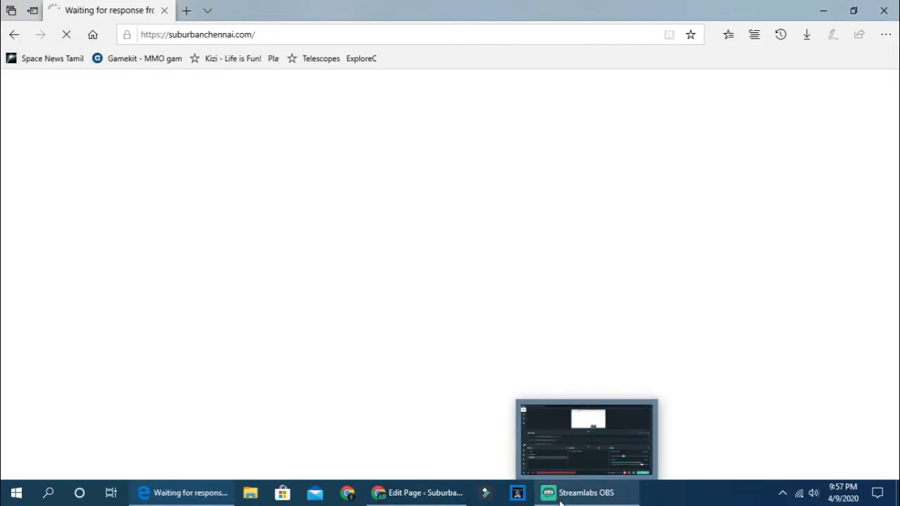
pyautogui.click(555, 496)
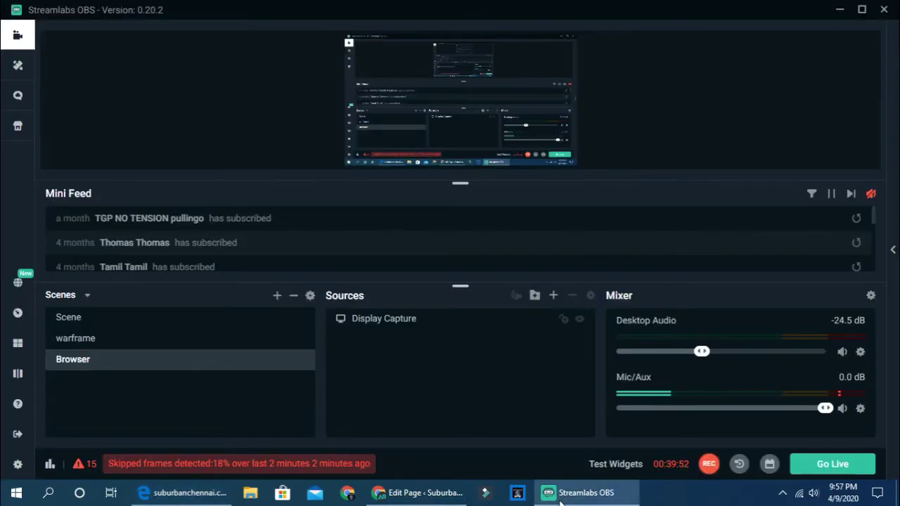
pyautogui.click(420, 492)
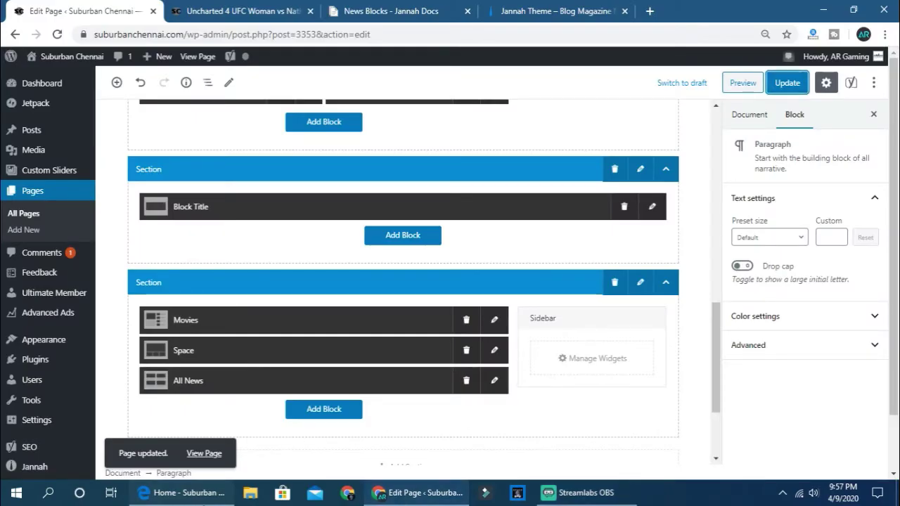
pyautogui.click(181, 492)
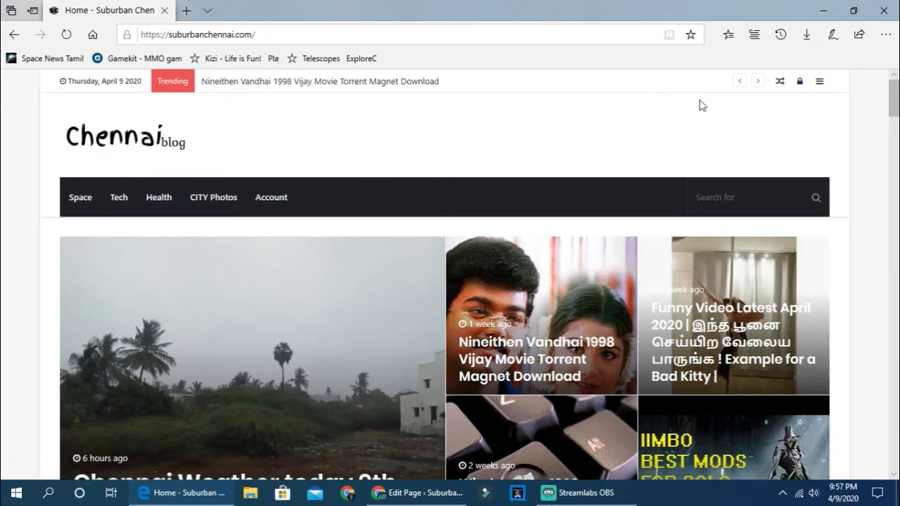
# Page through the featured posts slider at the start of the live homepage
pyautogui.scroll(-2, 474, 302)
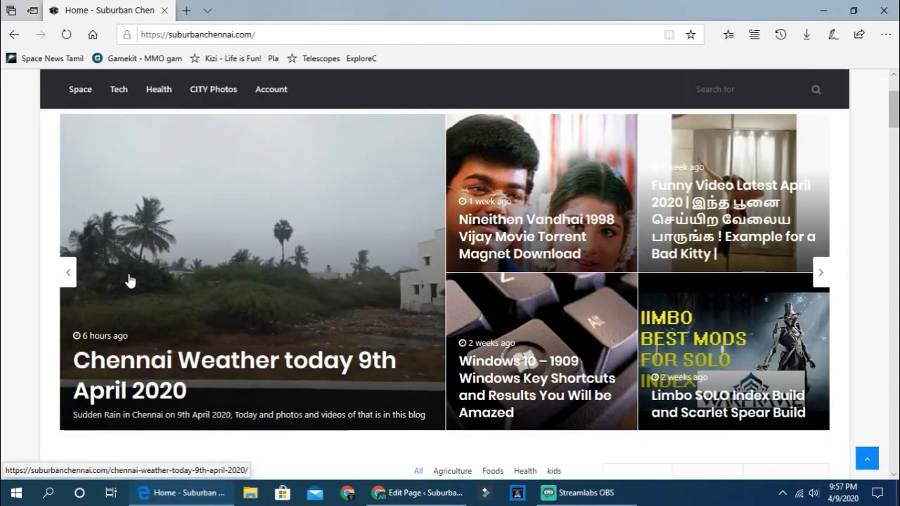
pyautogui.click(820, 272)
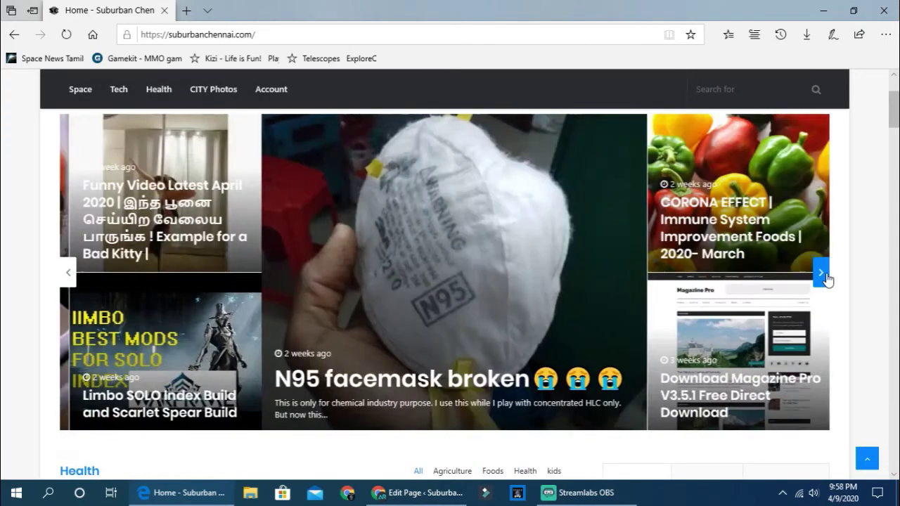
pyautogui.click(820, 272)
pyautogui.click(819, 272)
pyautogui.click(820, 272)
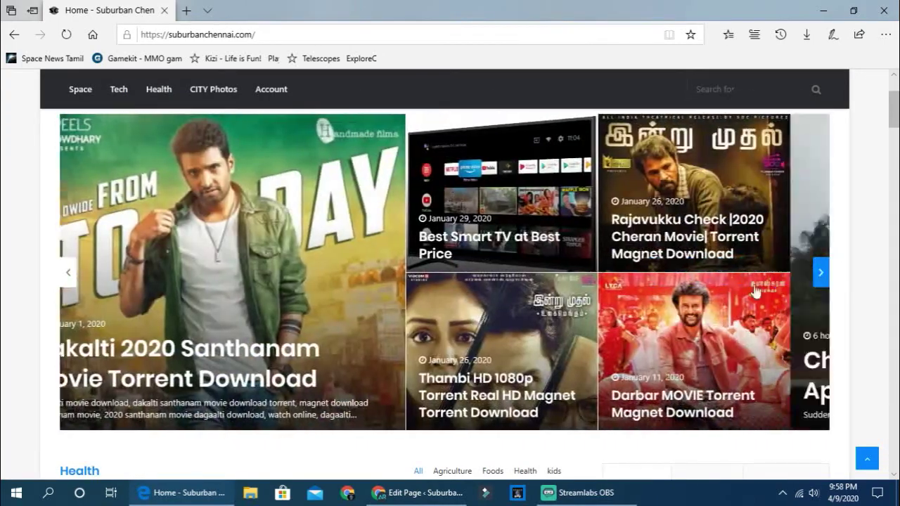
# Check the Health block and view the Popular, Comments and Recent lists of the sidebar's tabbed widget
pyautogui.scroll(-4, 596, 295)
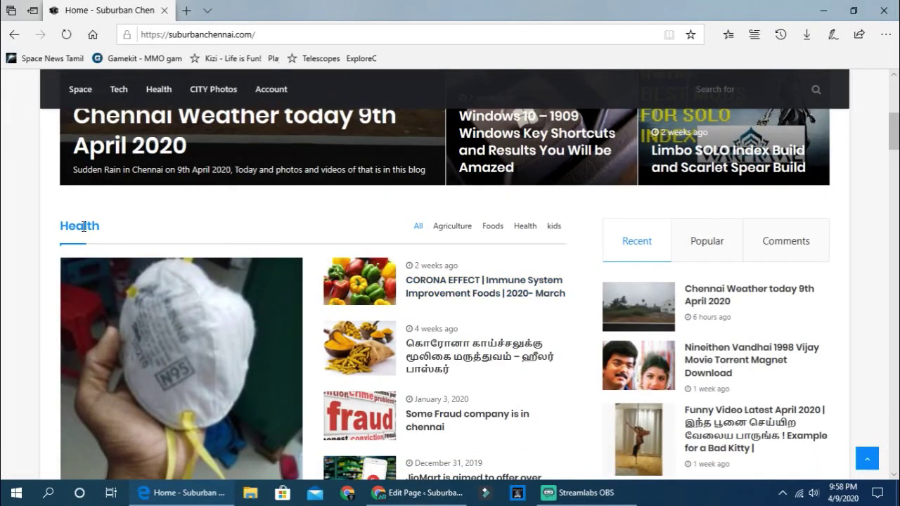
pyautogui.scroll(-1, 450, 295)
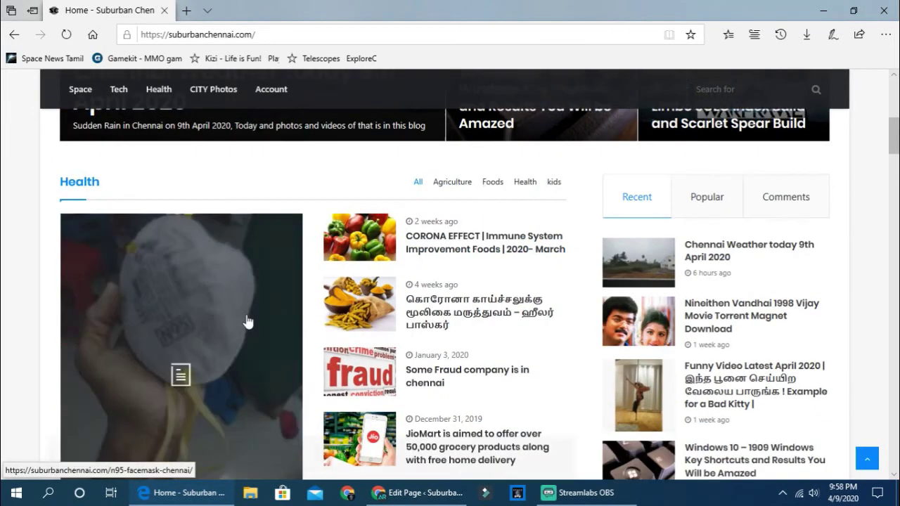
pyautogui.scroll(1, 605, 267)
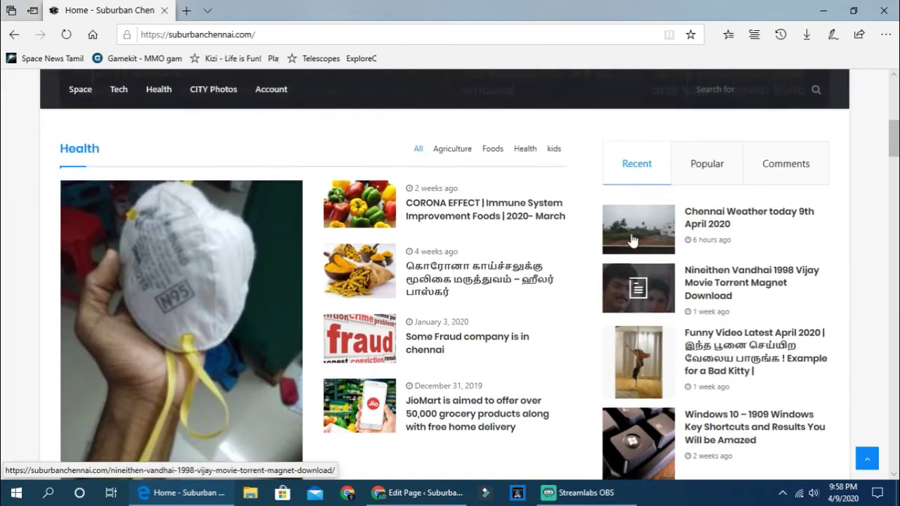
pyautogui.click(707, 243)
pyautogui.click(784, 244)
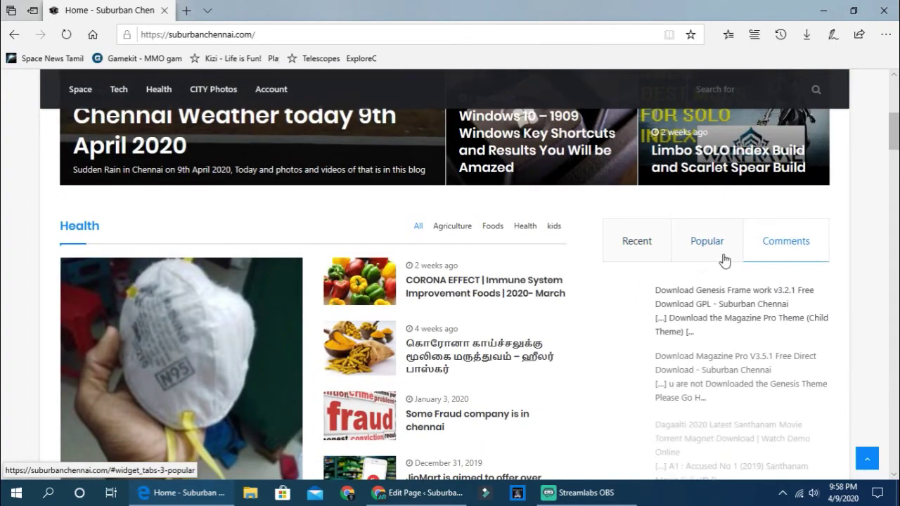
pyautogui.click(633, 252)
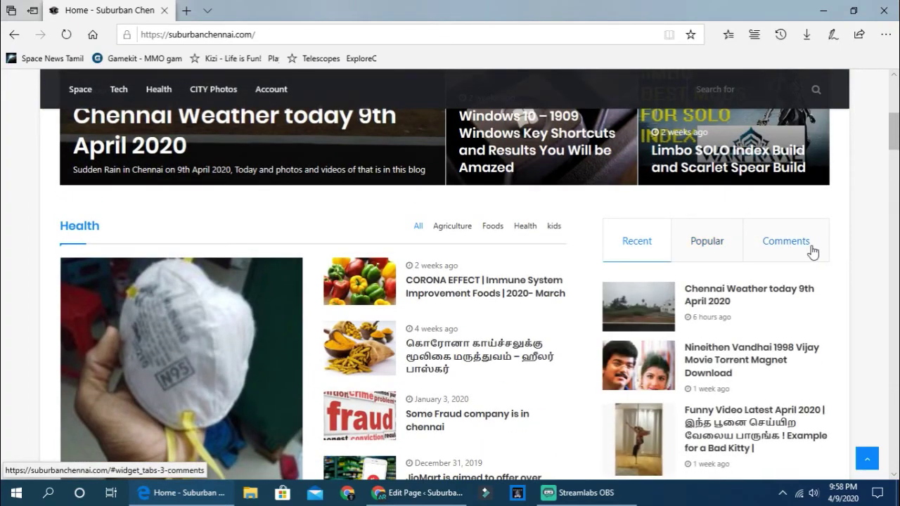
# Examine the Weather and Log In widgets in the sidebar beside the Health block
pyautogui.scroll(-4, 719, 281)
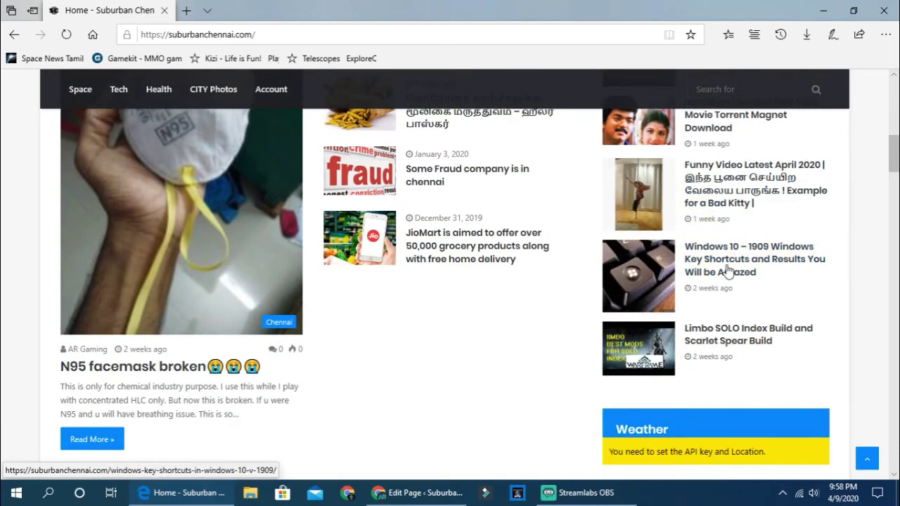
pyautogui.scroll(-2, 325, 295)
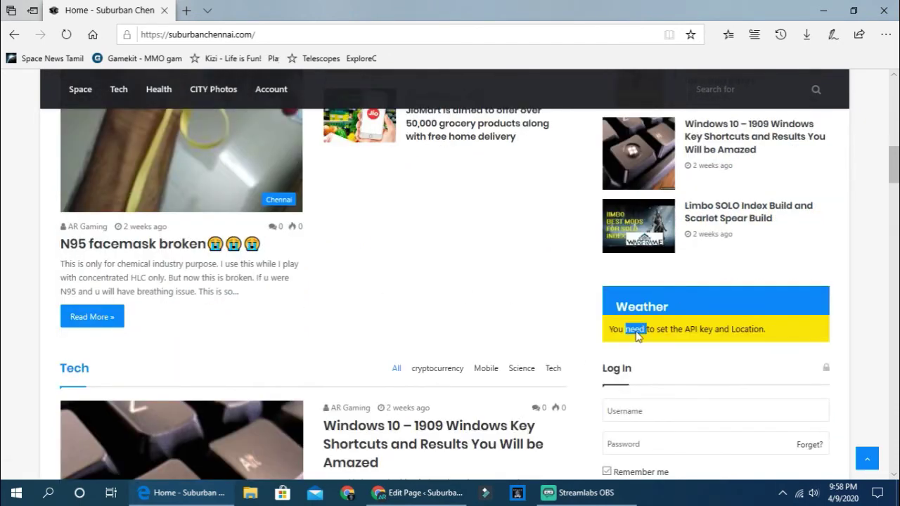
pyautogui.tripleClick(636, 336)
pyautogui.click(663, 333)
pyautogui.scroll(-2, 697, 287)
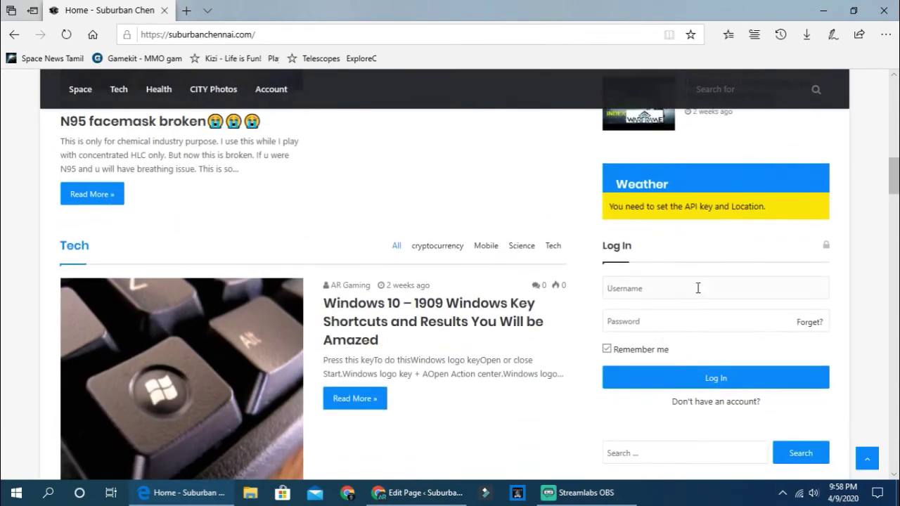
pyautogui.scroll(4, 429, 230)
pyautogui.scroll(-3, 429, 230)
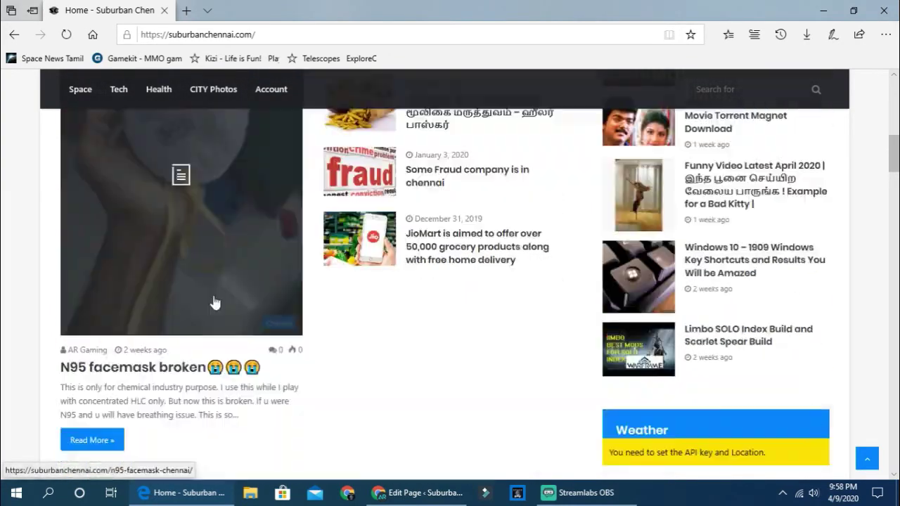
# Review the Tech block's category filters and post layout on the live homepage
pyautogui.scroll(-3, 266, 299)
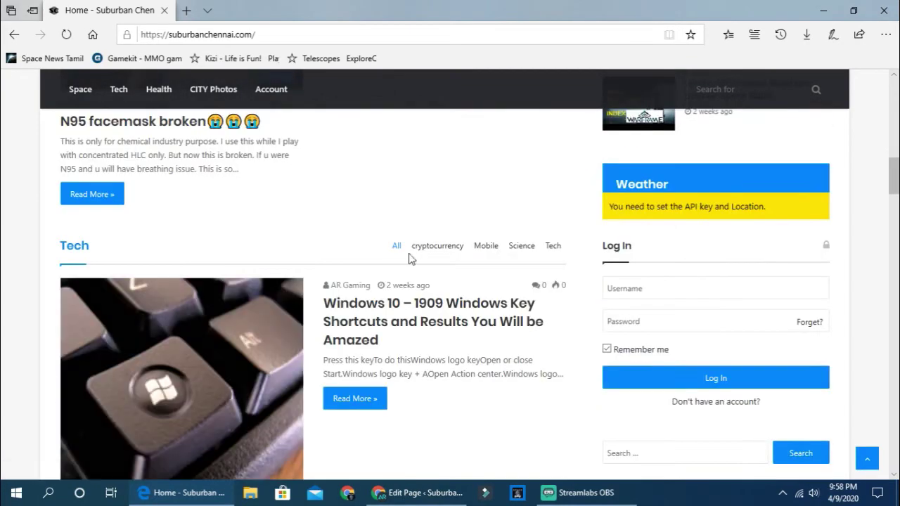
pyautogui.scroll(-4, 483, 276)
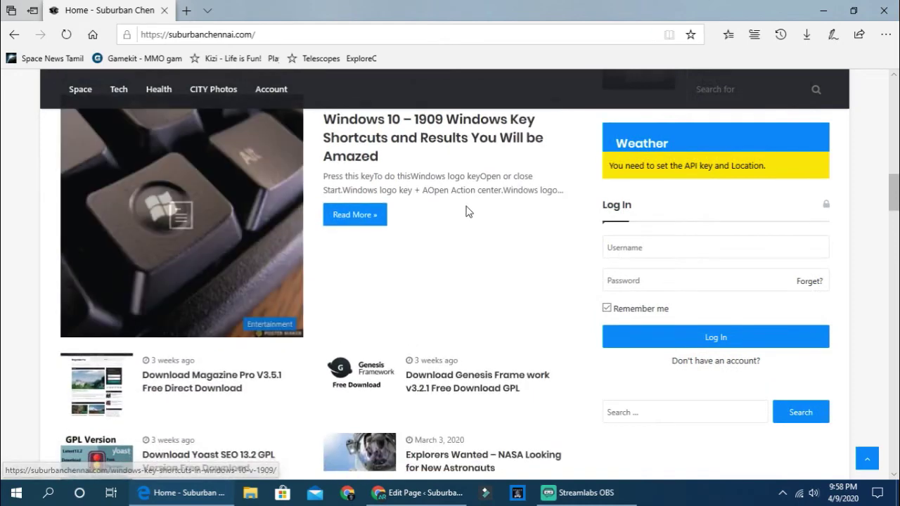
pyautogui.scroll(4, 468, 209)
pyautogui.scroll(-3, 450, 295)
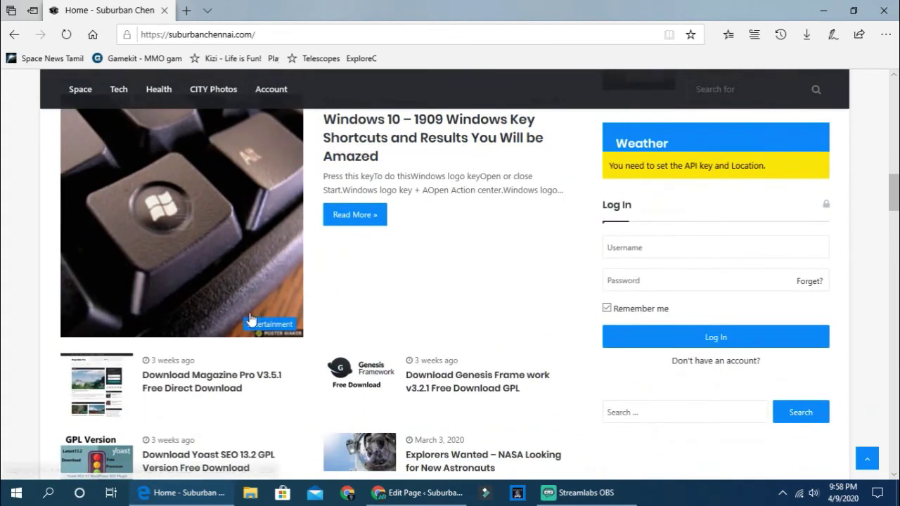
# Review the side-by-side Chennai and Warframe blocks and their post lists
pyautogui.scroll(-3, 251, 317)
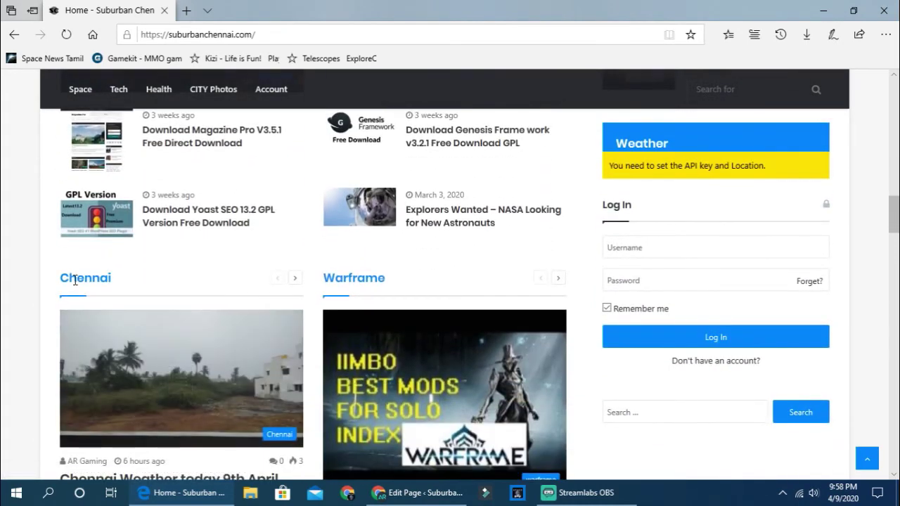
pyautogui.moveTo(66, 279); pyautogui.dragTo(119, 280)
pyautogui.scroll(-5, 239, 292)
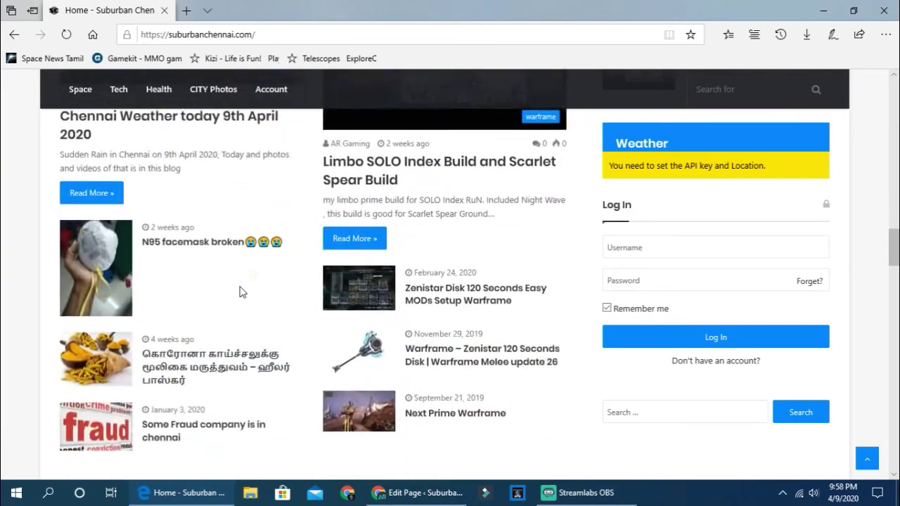
pyautogui.scroll(4, 241, 291)
pyautogui.scroll(-1, 201, 331)
pyautogui.scroll(-3, 187, 299)
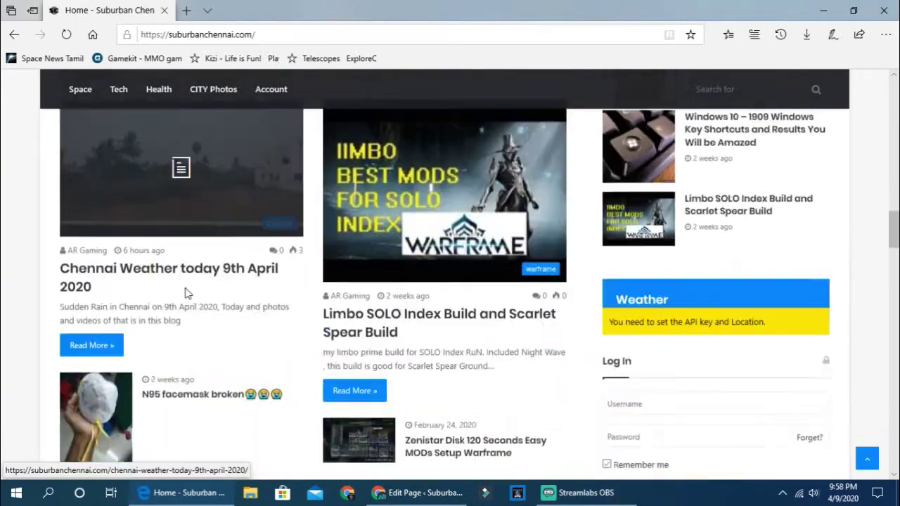
pyautogui.scroll(4, 225, 337)
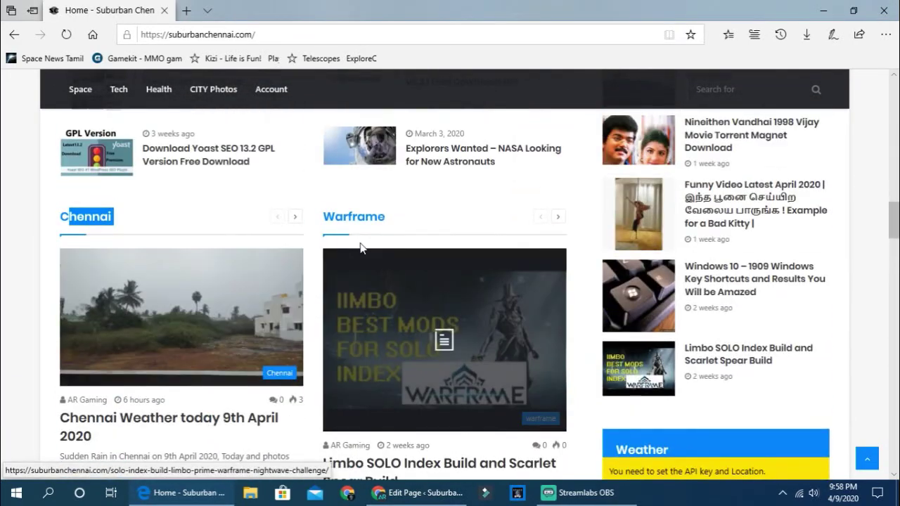
pyautogui.scroll(-3, 409, 182)
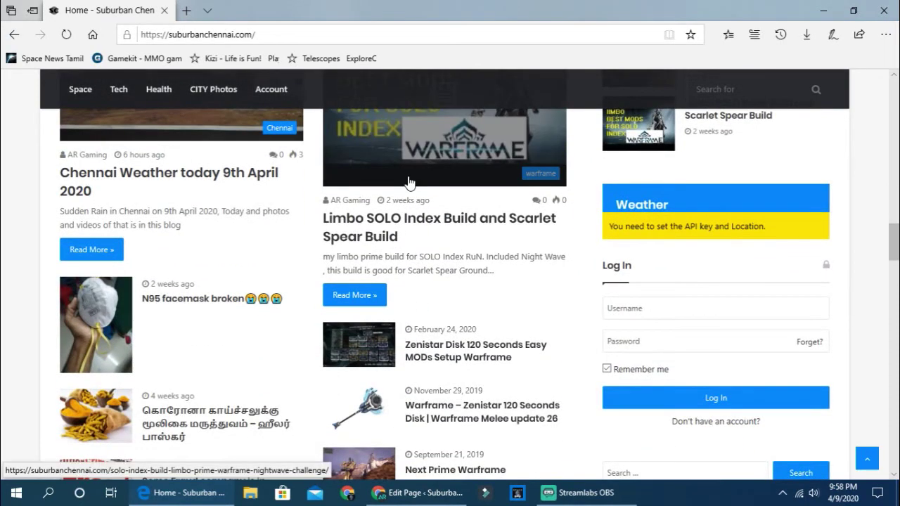
# Page through the posts in the Gaming section's slider on the live homepage
pyautogui.scroll(-6, 375, 342)
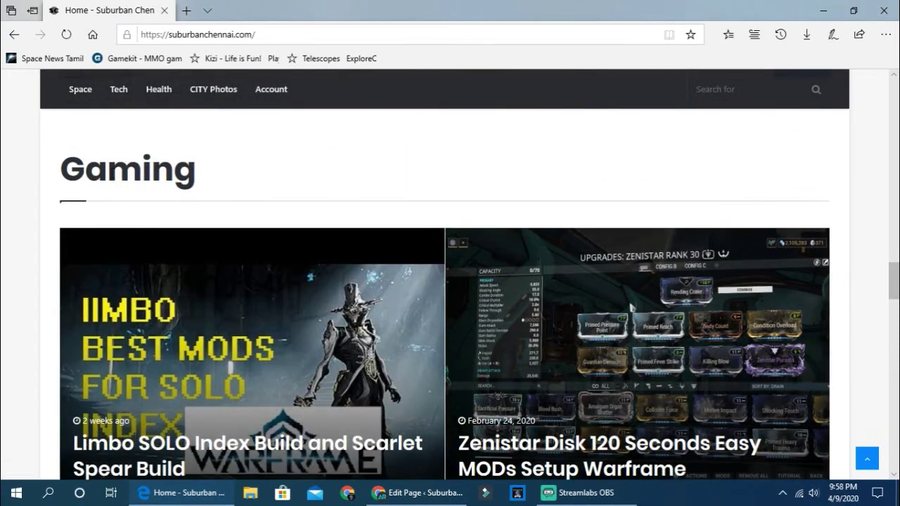
pyautogui.click(821, 362)
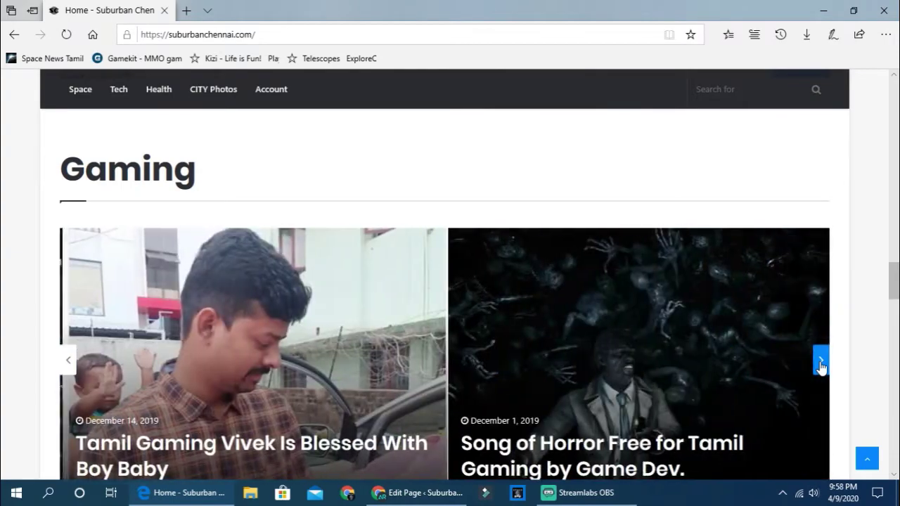
pyautogui.click(820, 362)
pyautogui.click(820, 362)
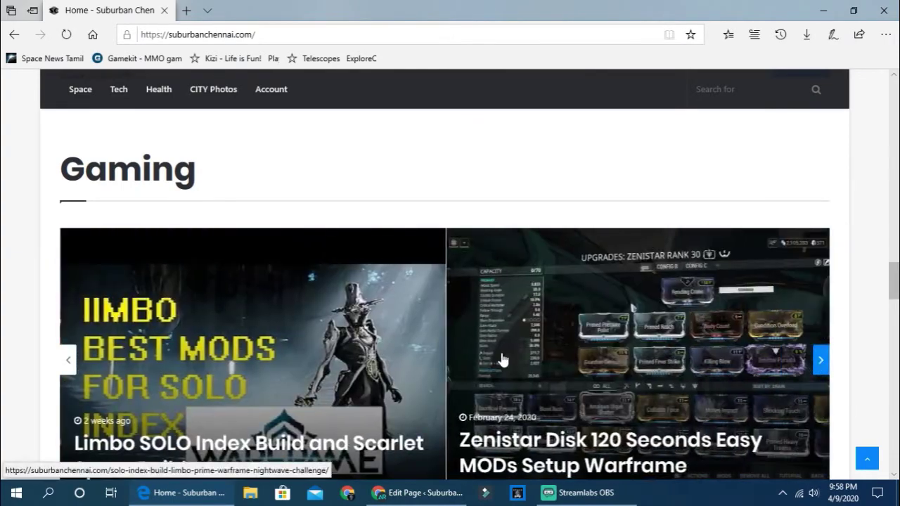